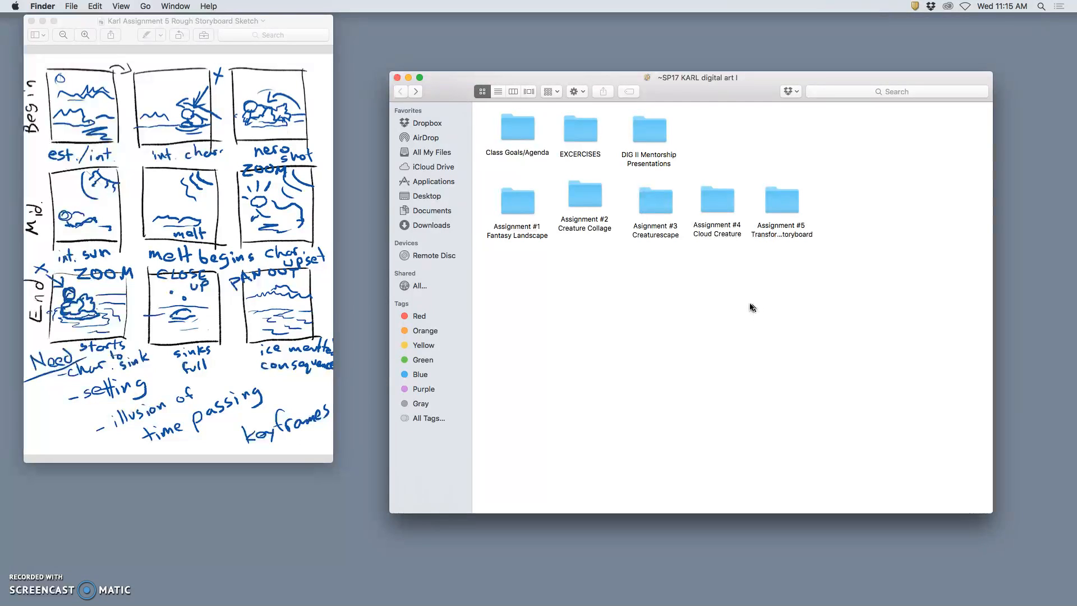
Open the Assignment #5 folder, close its window, and create a desktop folder named SETTING.
double_click(787, 212)
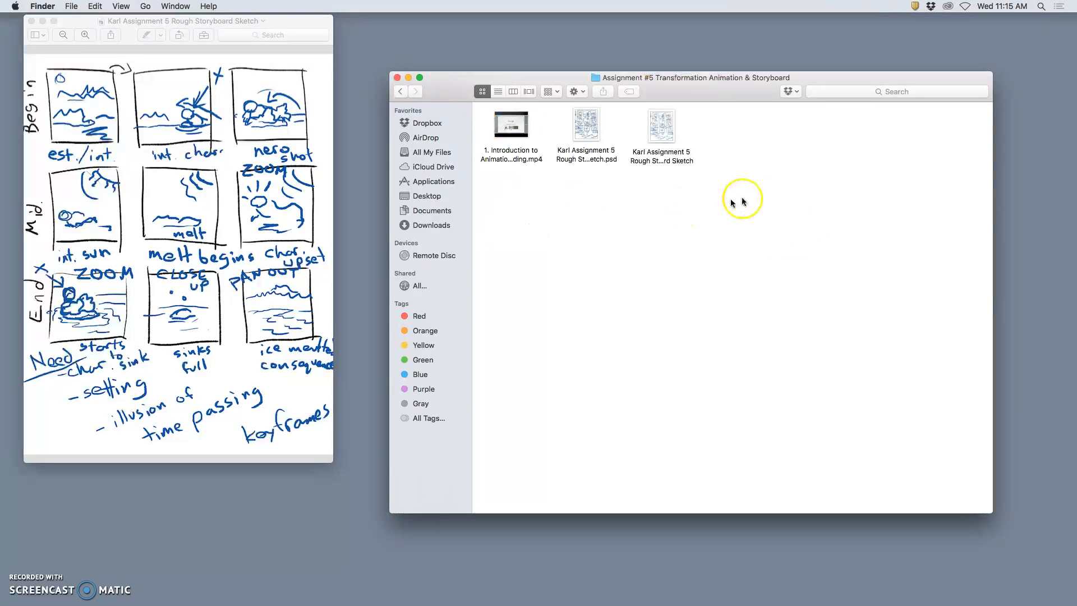
click(398, 78)
right_click(569, 168)
click(605, 173)
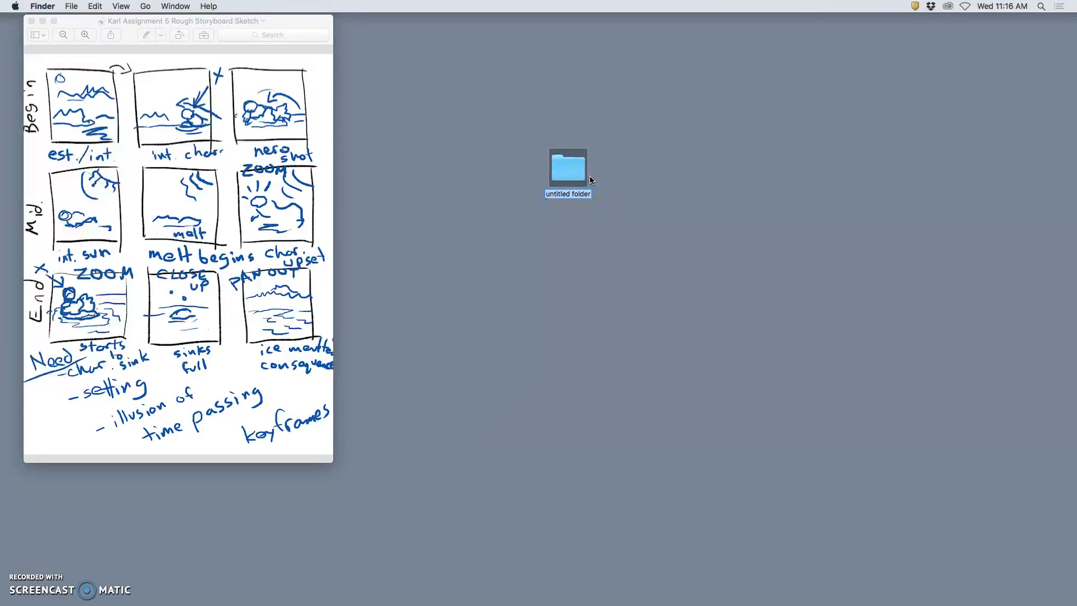
text(SETTING)
click(577, 234)
Create a second desktop folder named CHARACTER below the SETTING folder.
right_click(584, 241)
click(586, 243)
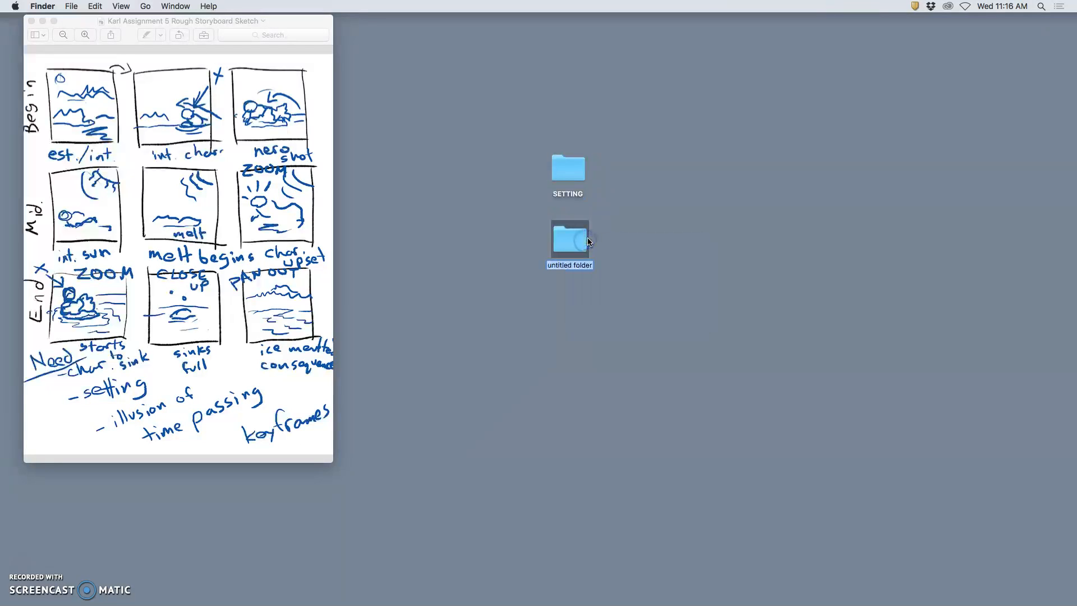
text(CHARACTER)
click(620, 245)
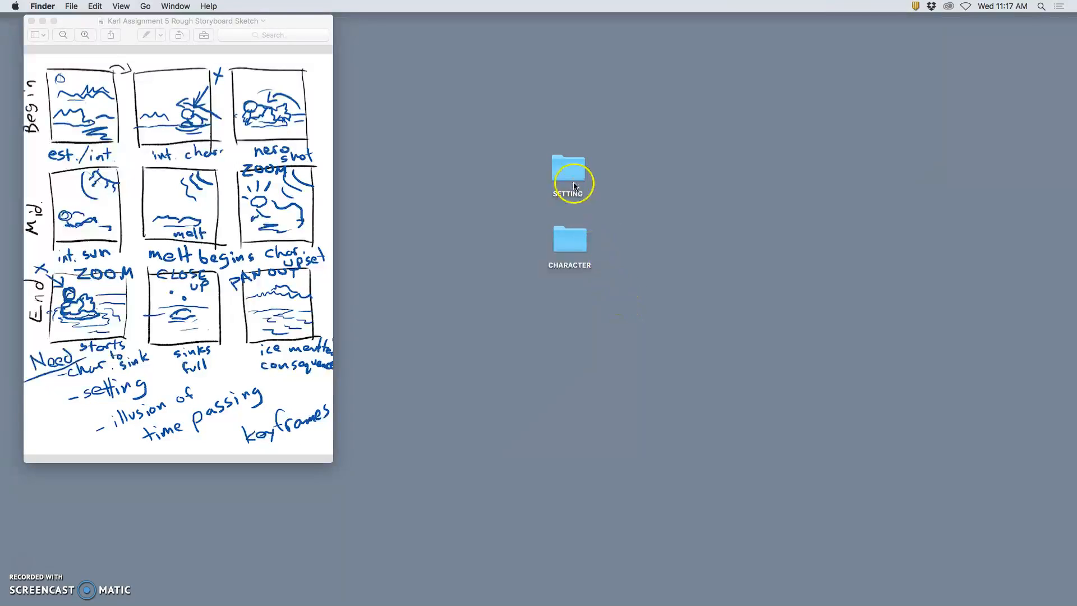
Create a third desktop folder named ASSETS beside the SETTING folder.
right_click(655, 185)
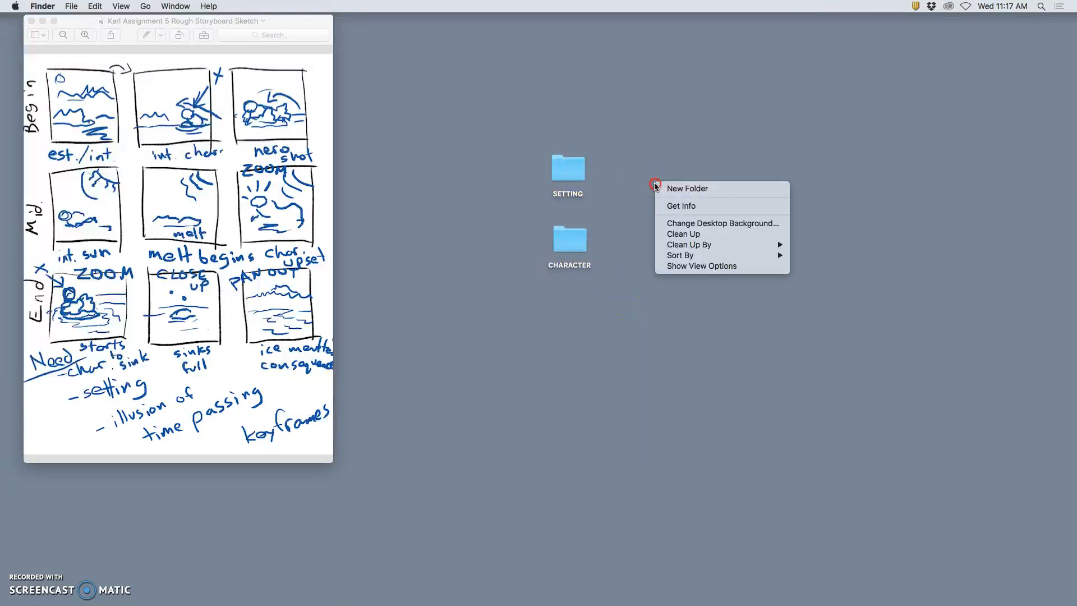
click(660, 188)
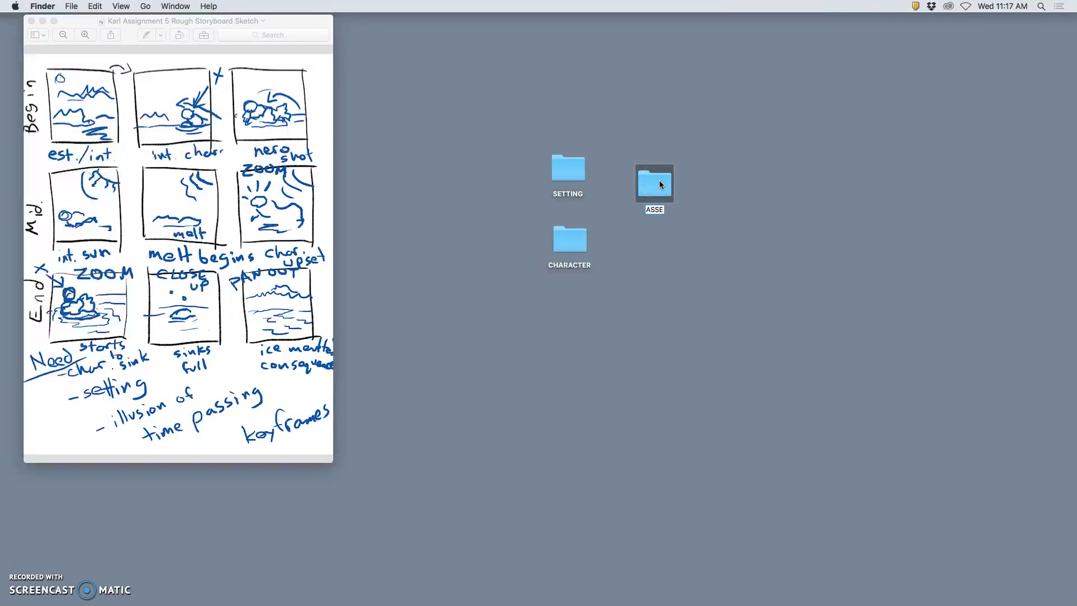
click(674, 221)
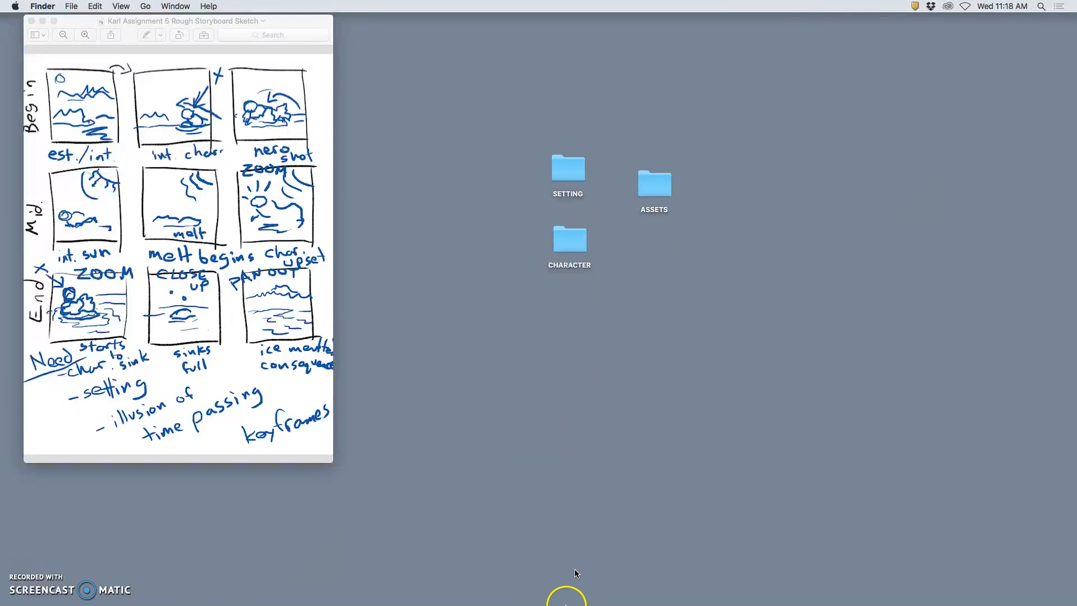
Switch to Photoshop and start a new document named with the artist's first name followed by "Assign 5 ASSETS".
mouse_move(531, 588)
click(321, 592)
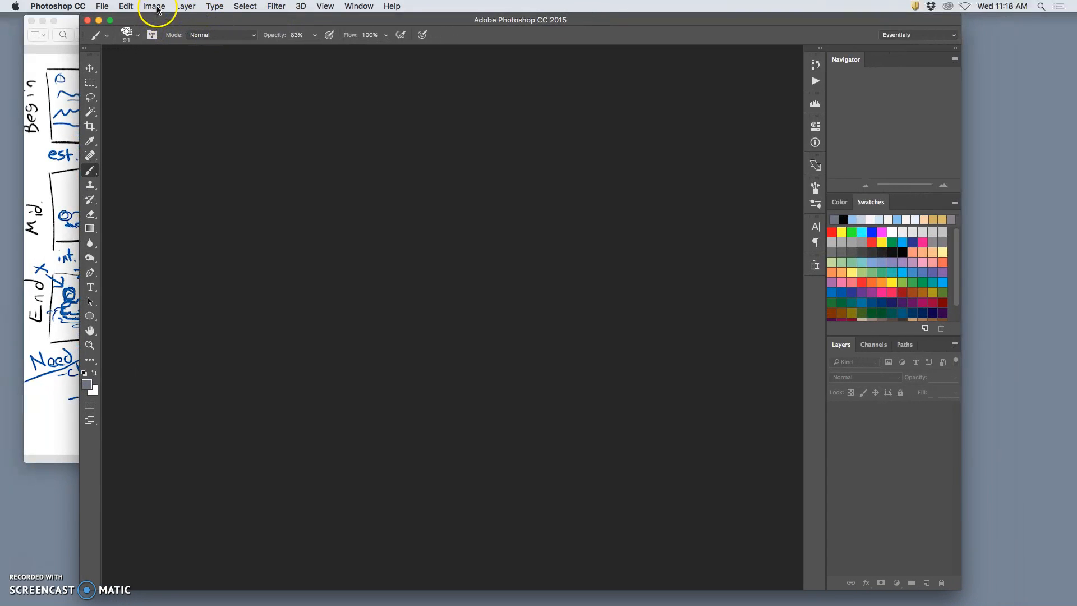
click(104, 7)
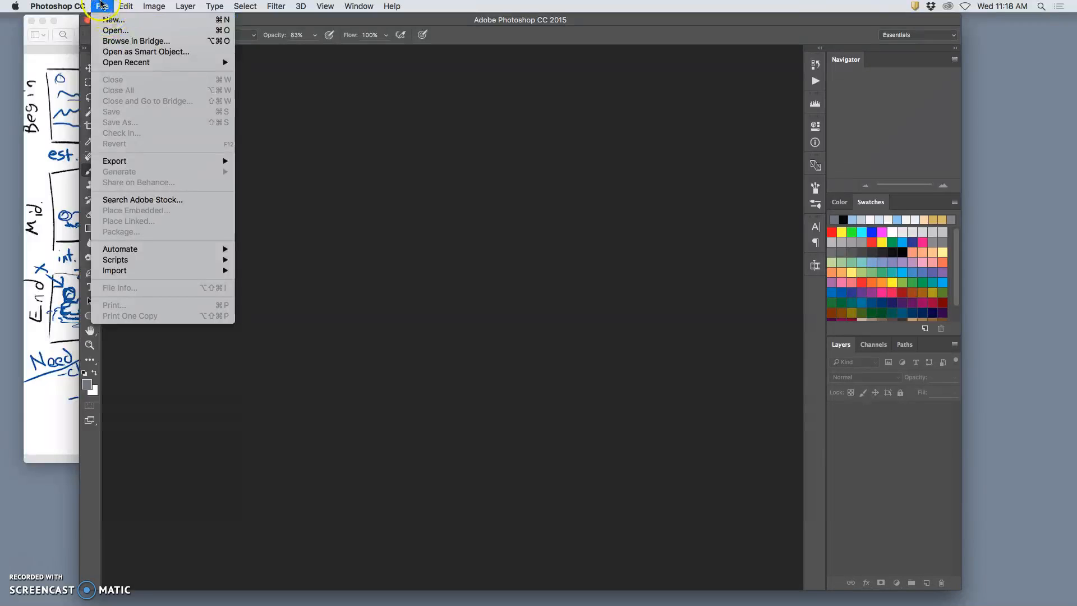
click(102, 6)
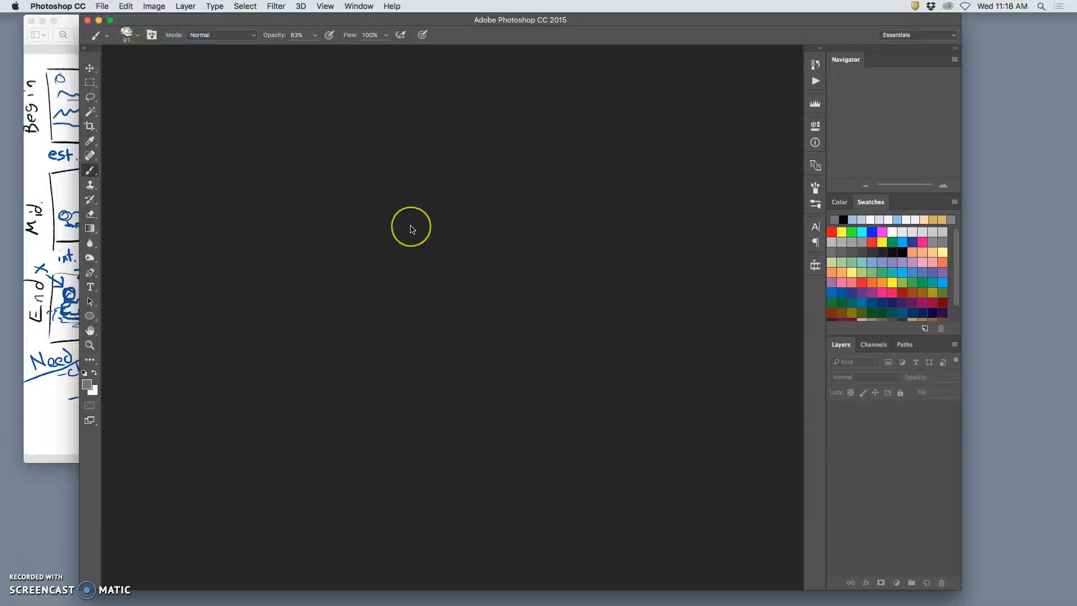
key(super+n)
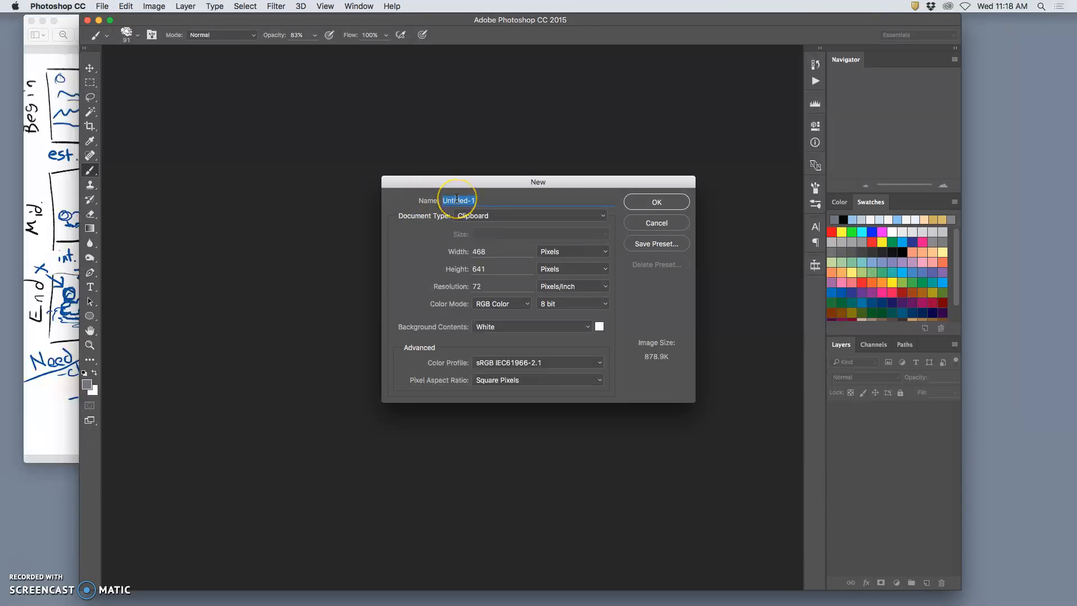
text(Karl Assign 5 ASSETS)
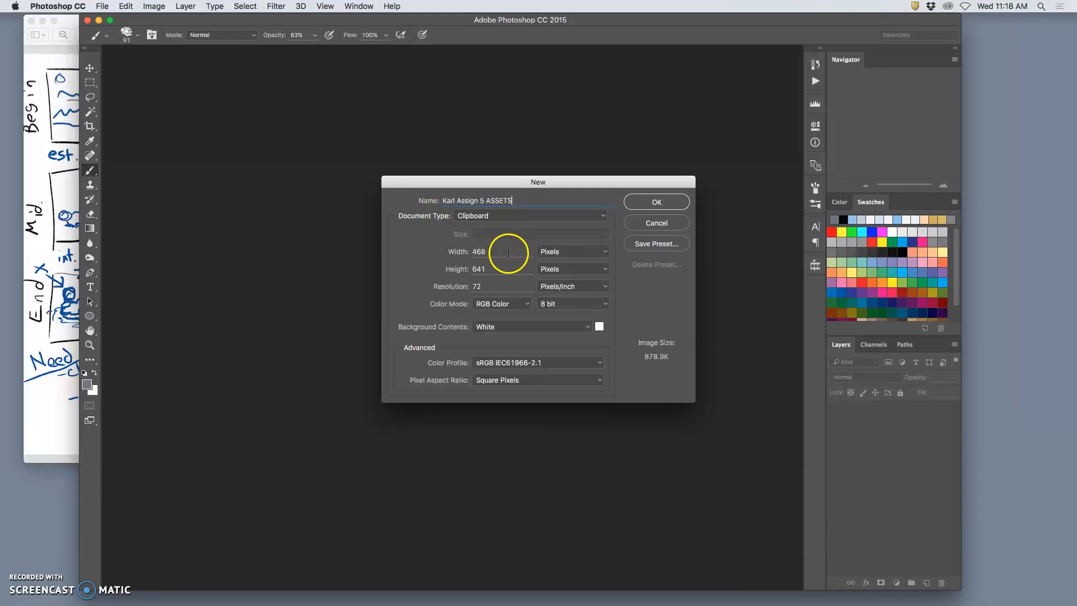
Starting from the Default Photoshop Size preset, create the ASSETS document at 8 by 8 inches and 150 pixels/inch.
click(510, 217)
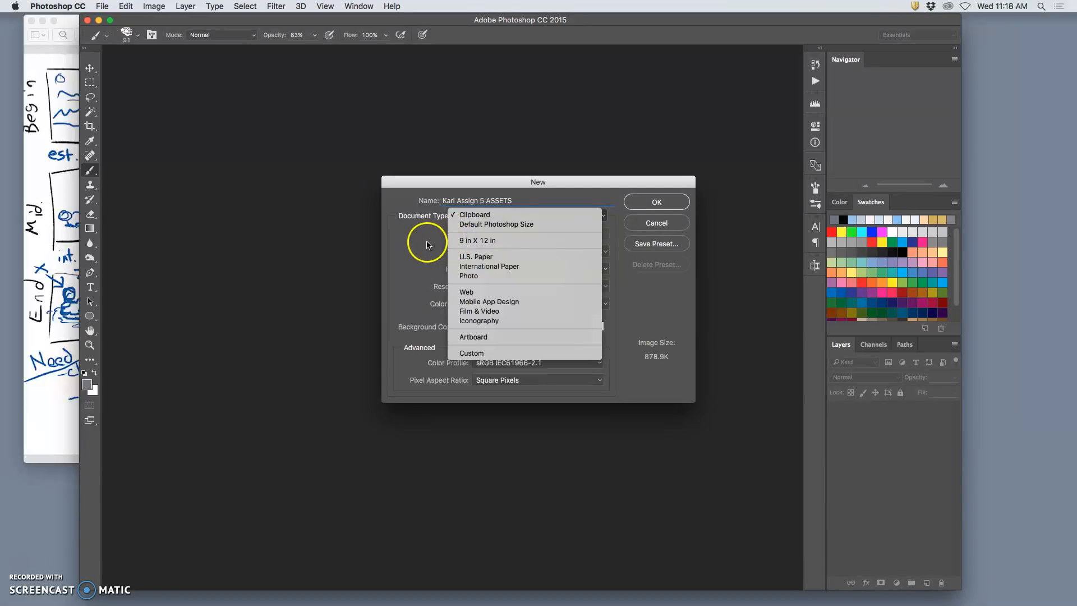
click(467, 224)
drag(489, 254, 461, 269)
text(88)
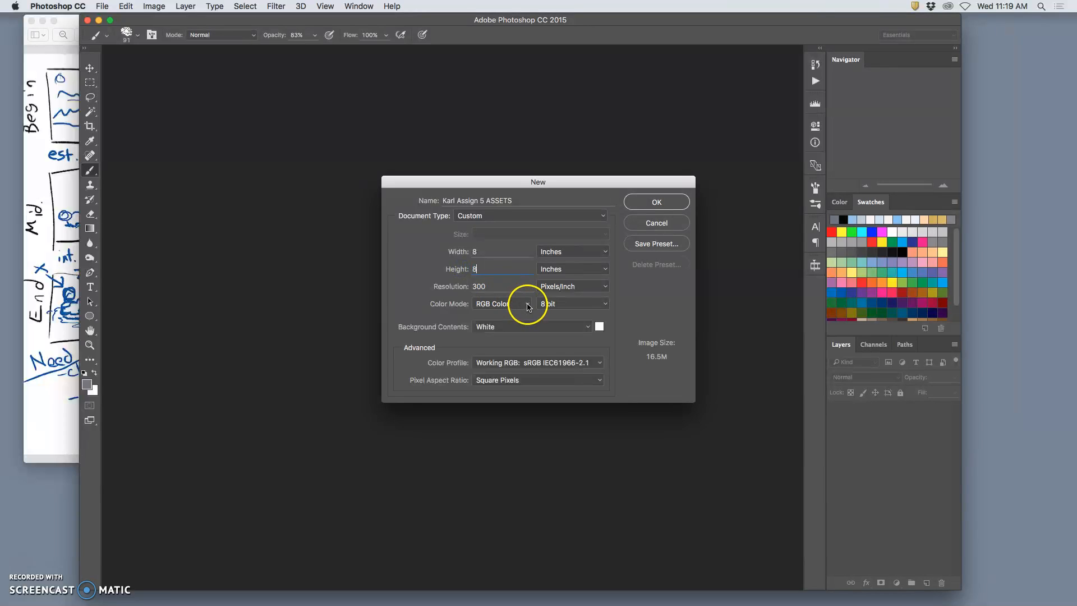
click(480, 287)
drag(485, 286, 470, 286)
text(150)
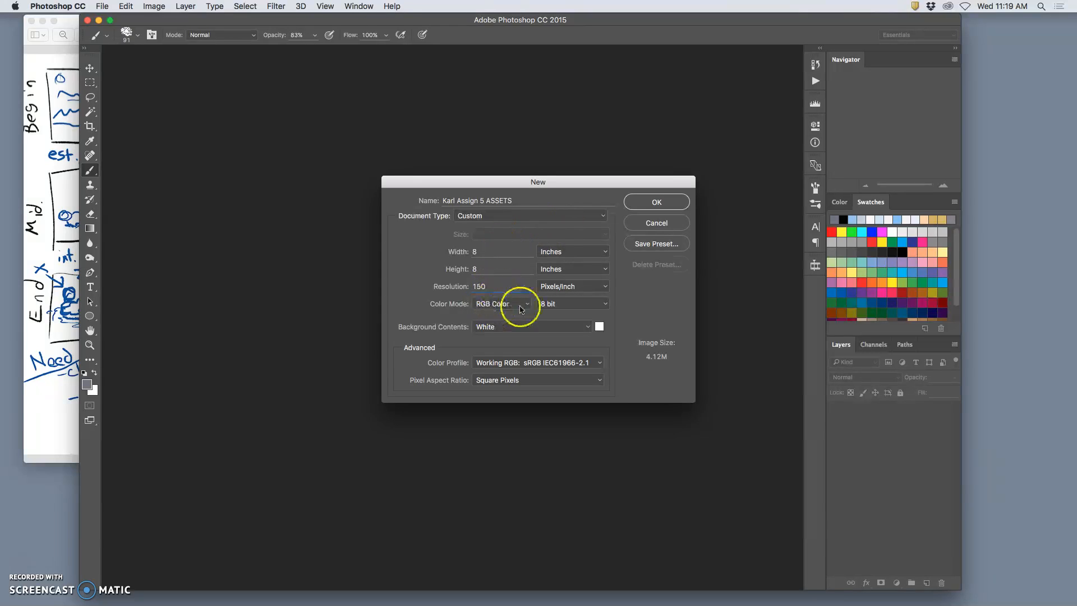
click(644, 202)
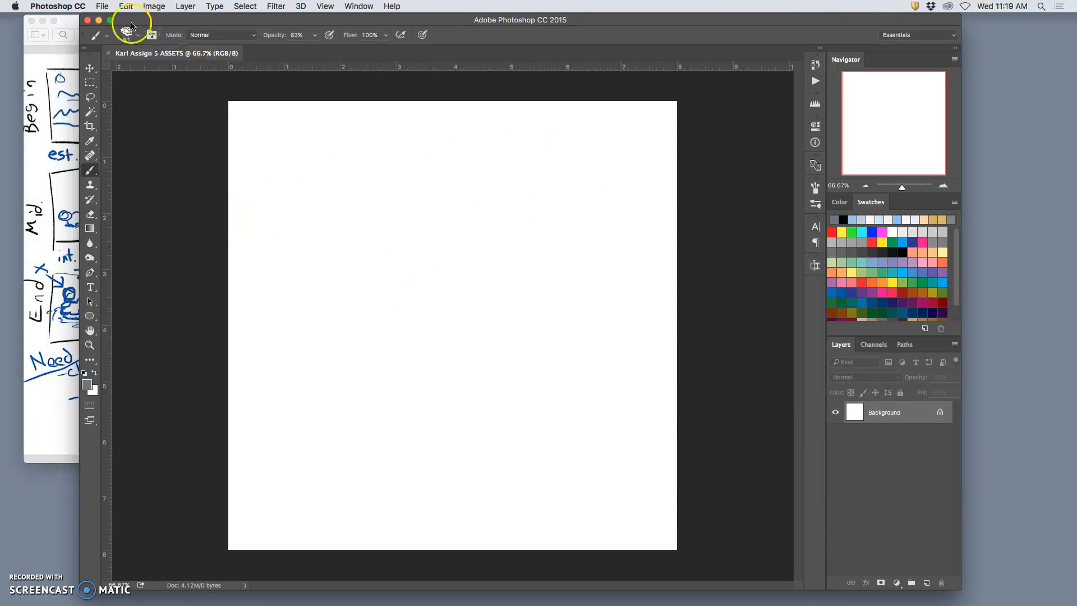
Start another new document named with the artist's first name followed by "Assign 5 STAGE".
click(103, 6)
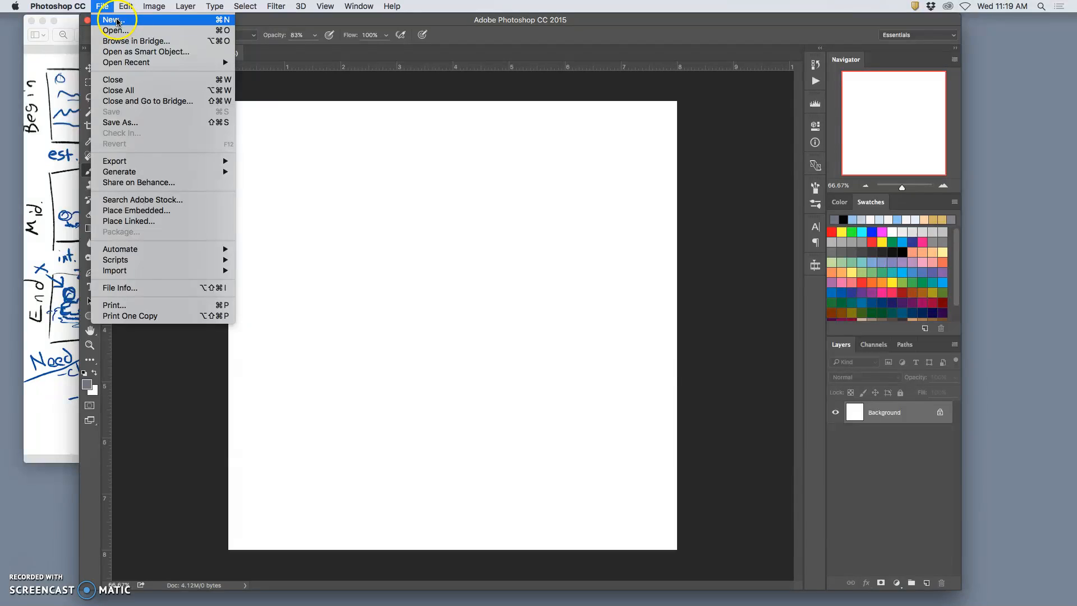
click(285, 27)
click(102, 7)
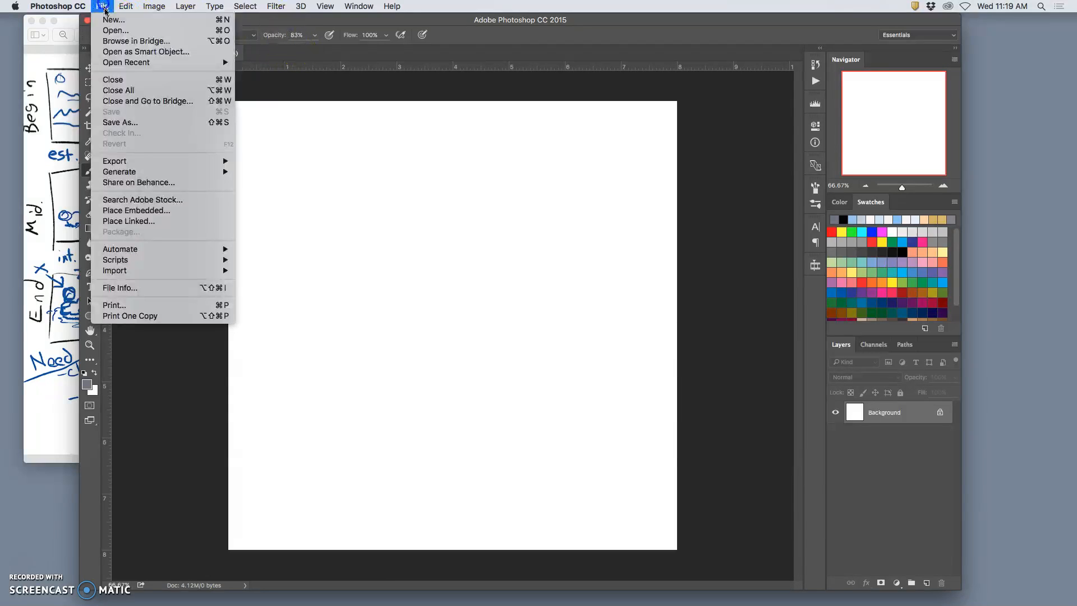
click(111, 22)
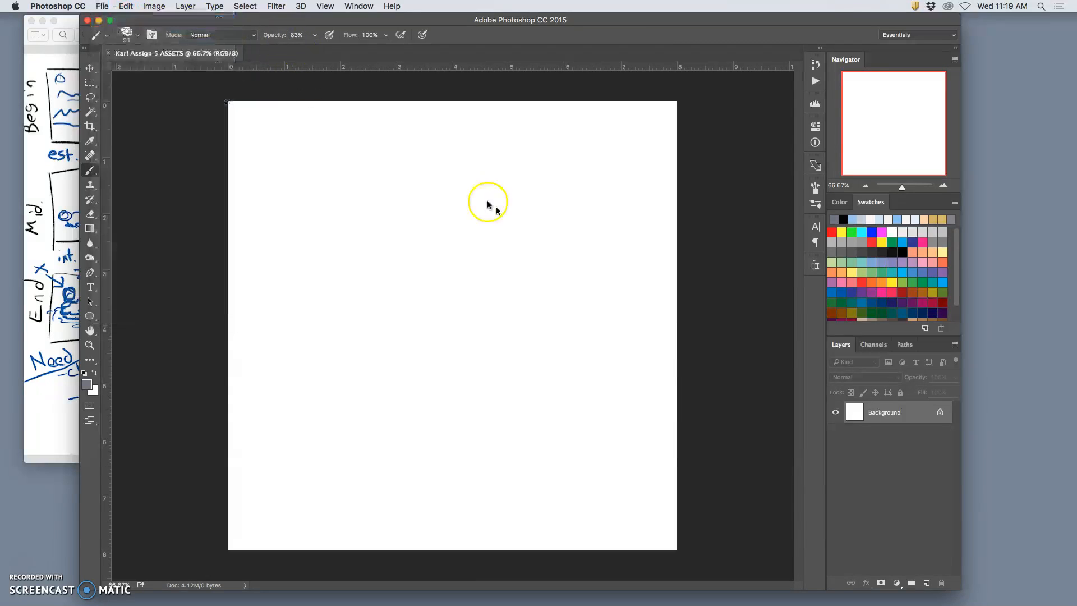
text(Karl Assign)
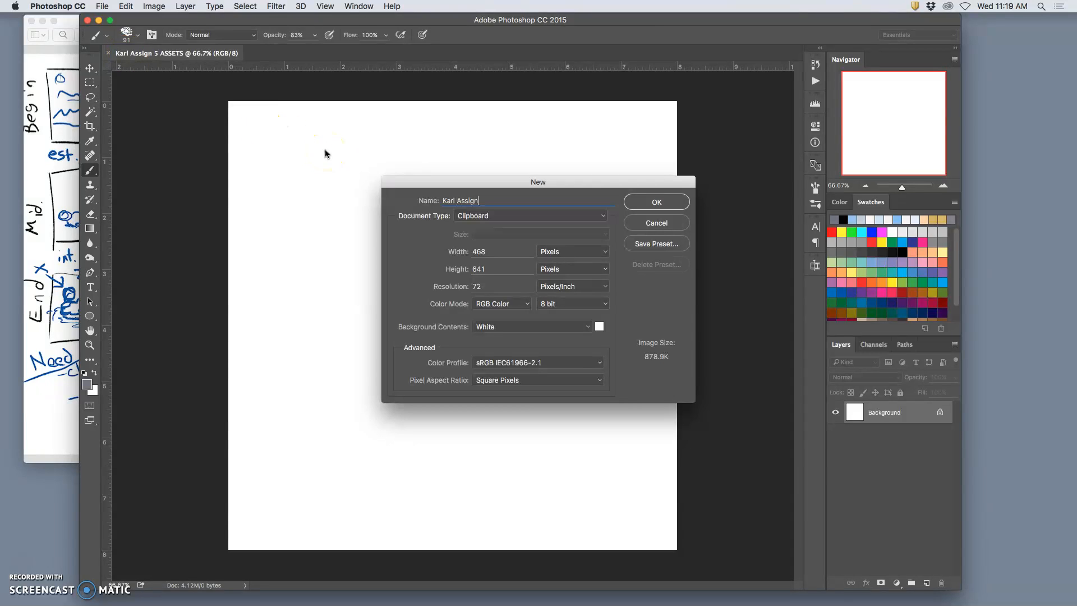
text(5 STA)
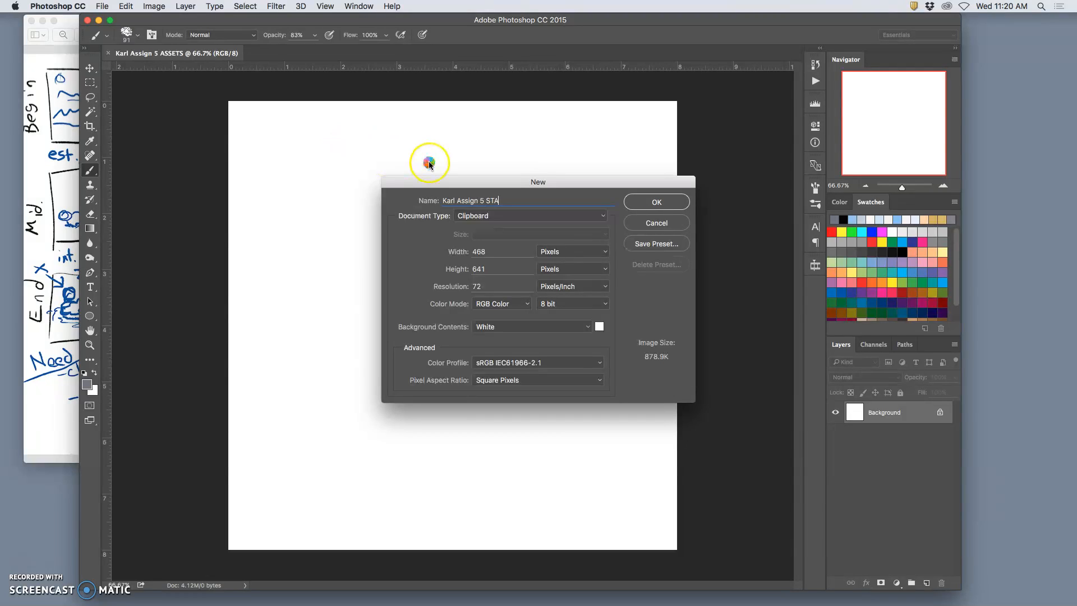
text(GE)
Set the STAGE document's units to inches, its size to 8 by 8 and its resolution to 150 pixels/inch, and create it.
click(495, 254)
double_click(495, 254)
click(572, 256)
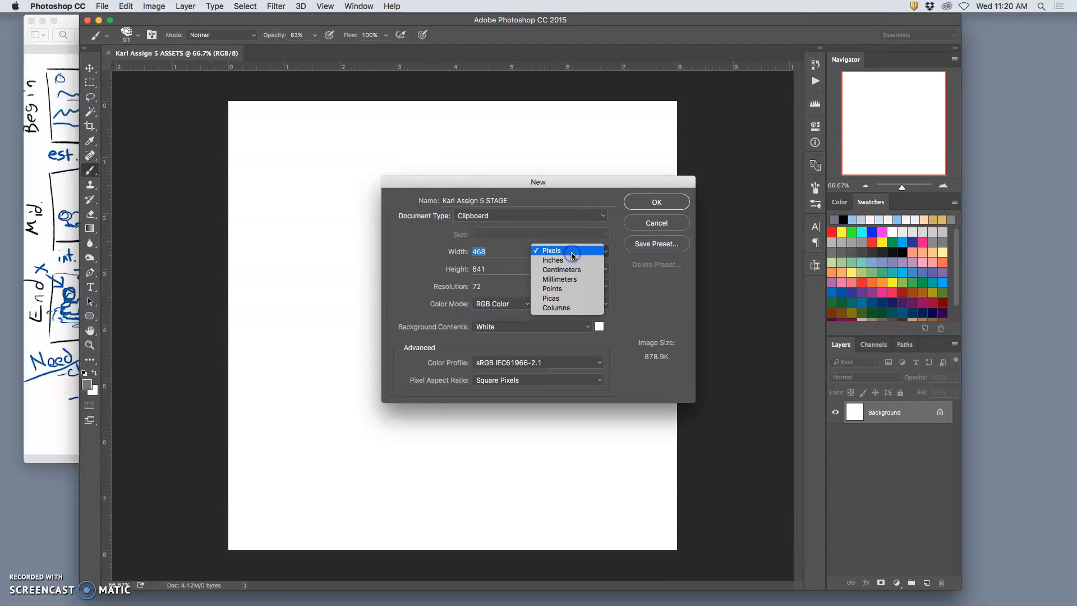
click(571, 259)
text(8)
key(Tab)
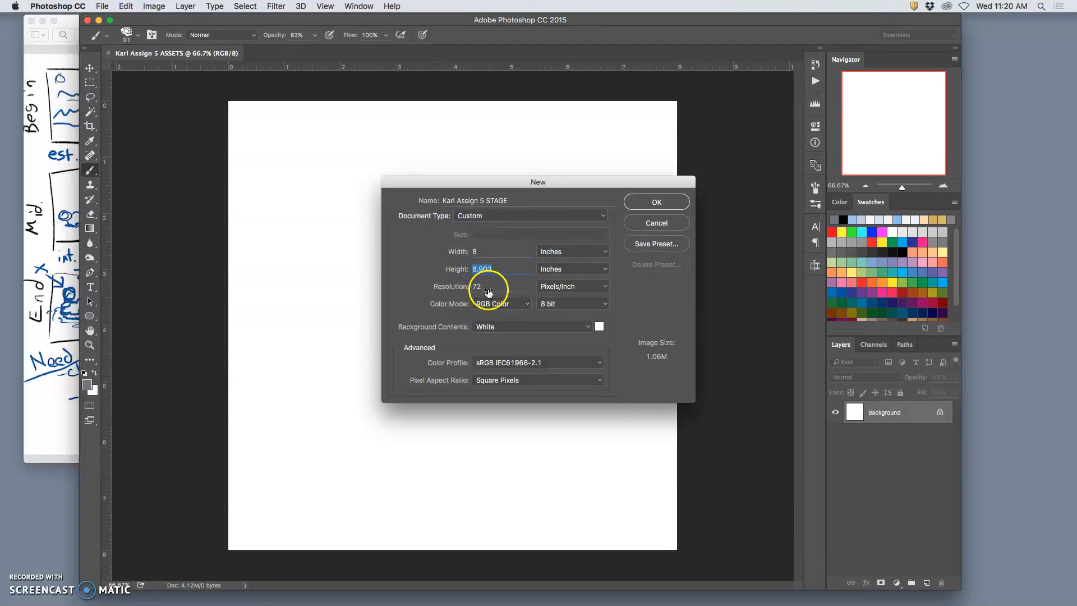
text(8)
key(Tab)
click(462, 285)
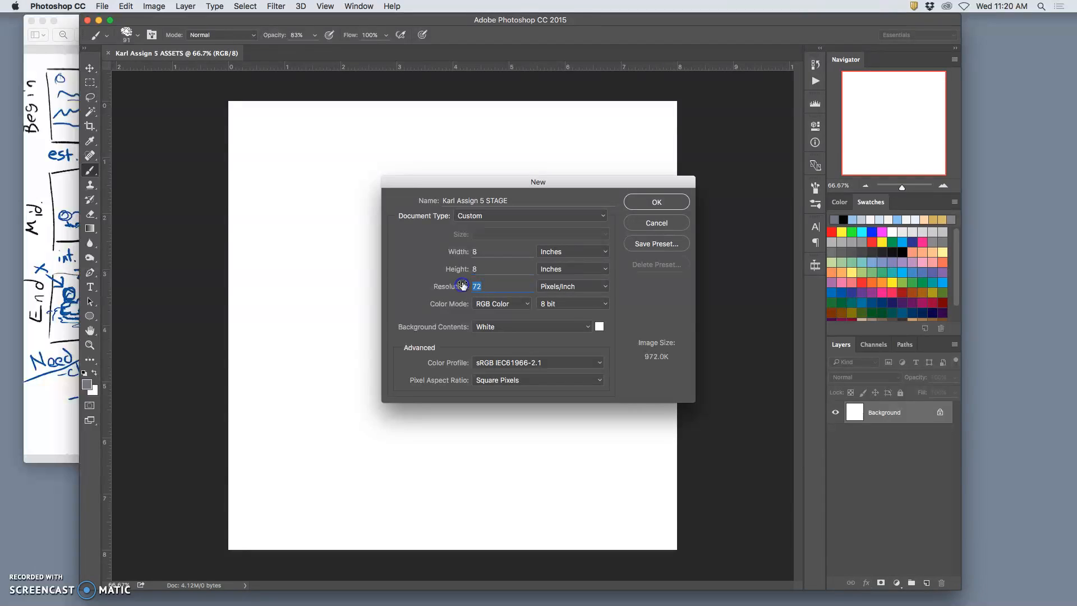
text(150)
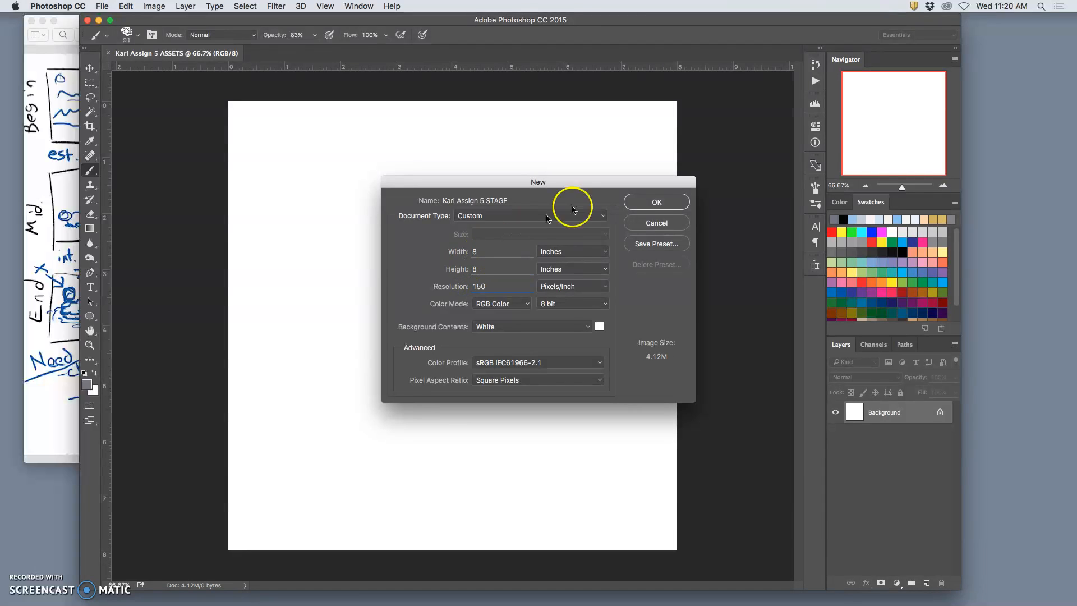
click(661, 201)
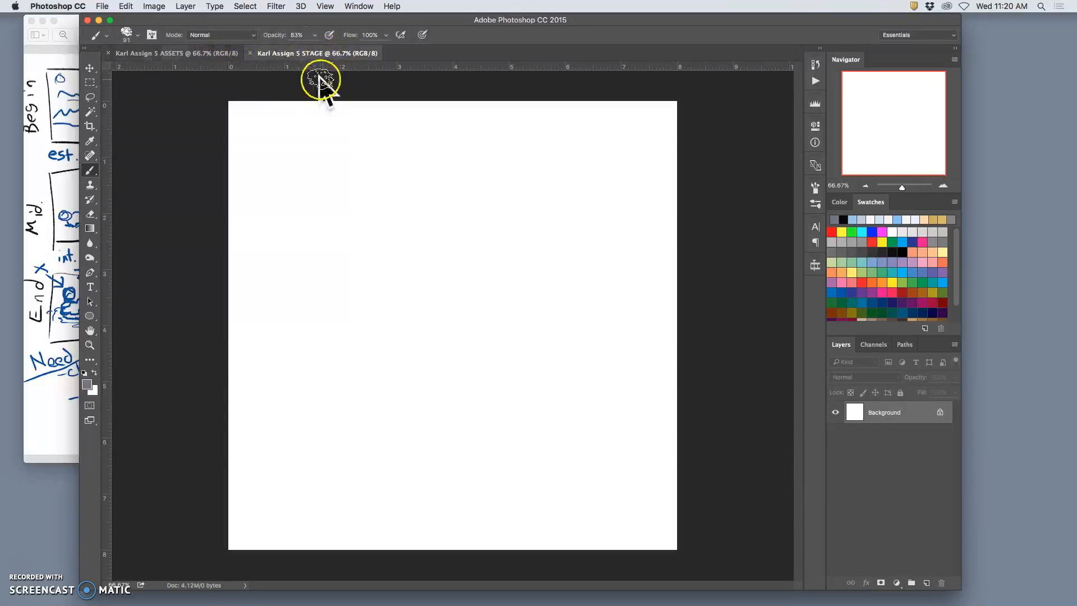
Bring the ASSETS document to the front, shrink the Photoshop window and move it clear of the storyboard sketch.
click(171, 54)
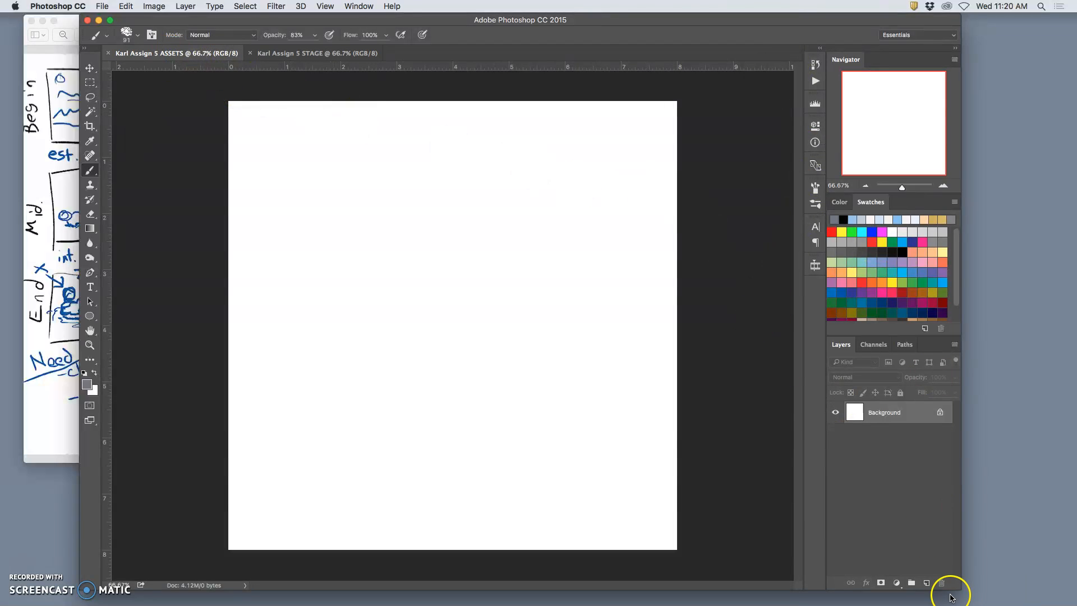
drag(959, 586, 569, 474)
key(super+minus)
key(super+minus)
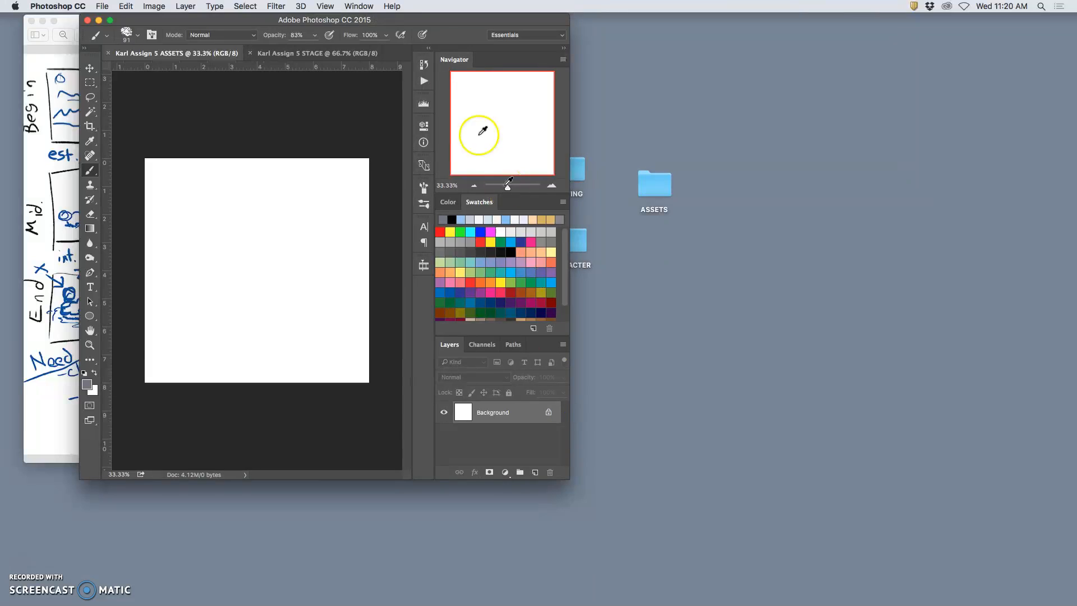
drag(414, 21, 976, 111)
Move the three desktop folders next to the storyboard, put SETTING and CHARACTER inside ASSETS, and open ASSETS.
drag(532, 151, 635, 255)
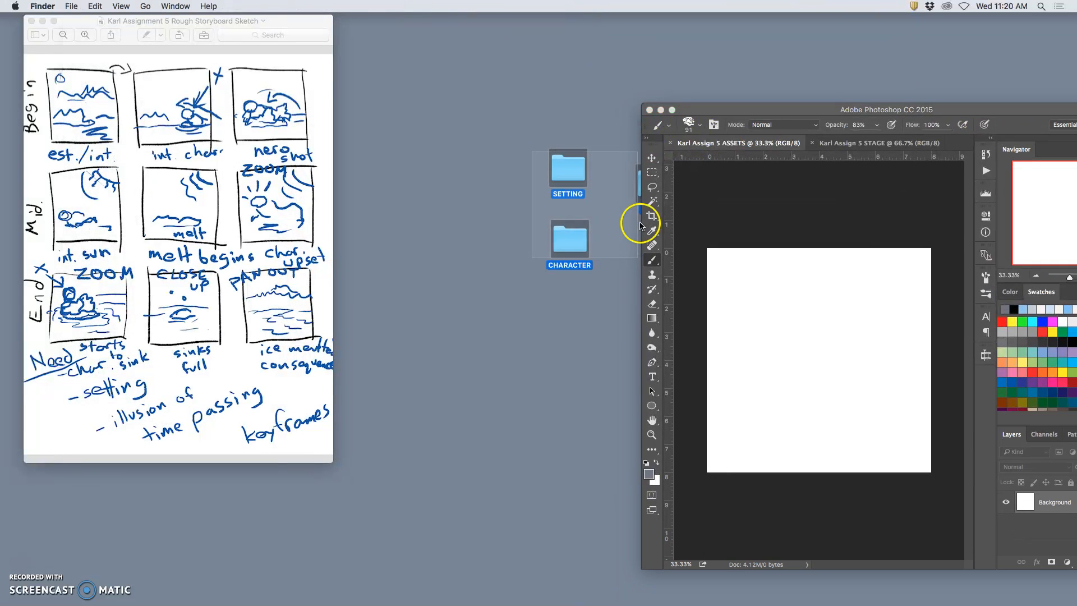
drag(581, 170, 463, 115)
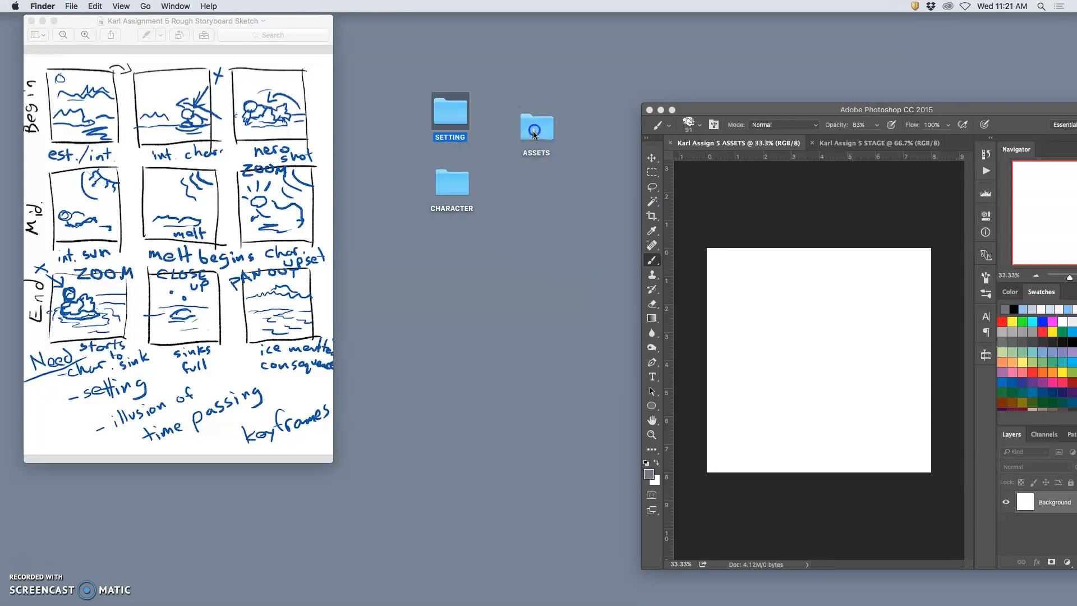
click(453, 184)
mouse_move(453, 184)
mouse_down()
mouse_move(533, 137)
mouse_move(522, 56)
mouse_up()
double_click(536, 130)
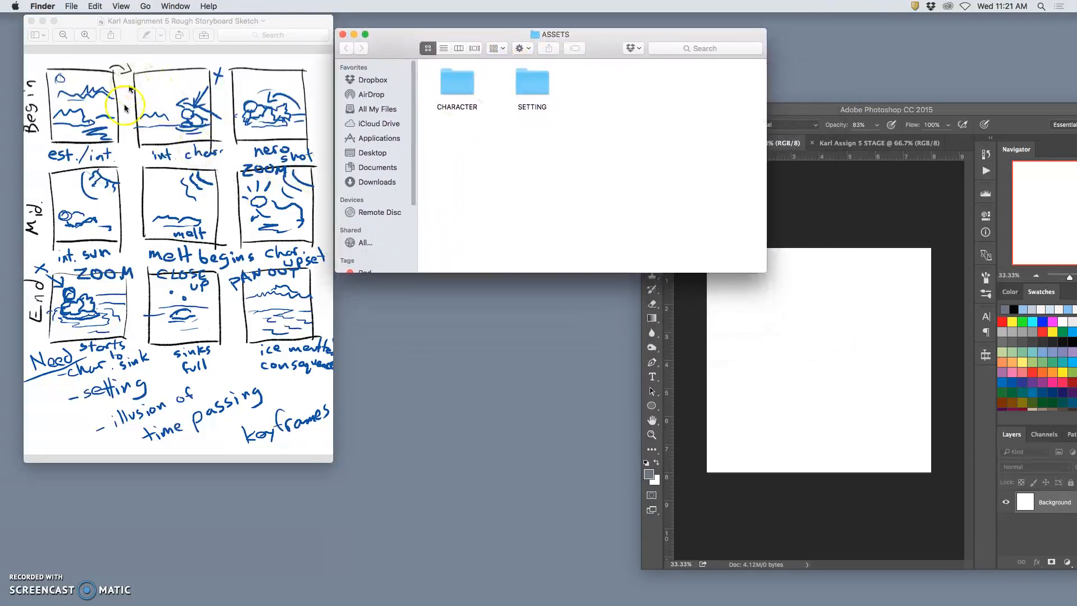
Open the SP17 digital art I class folder from Documents in Finder and place its window below the ASSETS window.
mouse_move(914, 597)
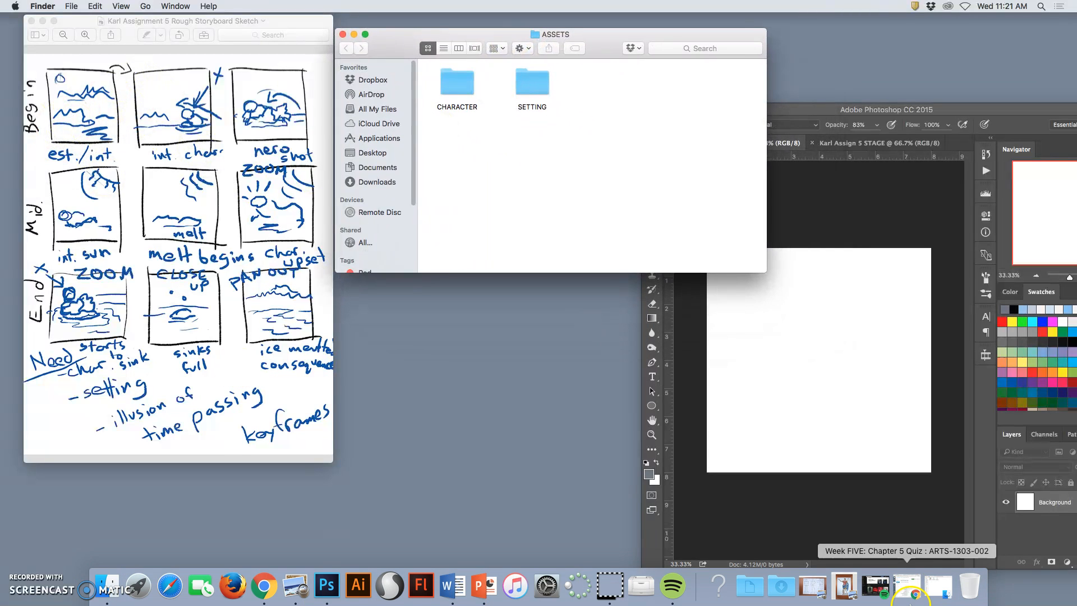
click(749, 586)
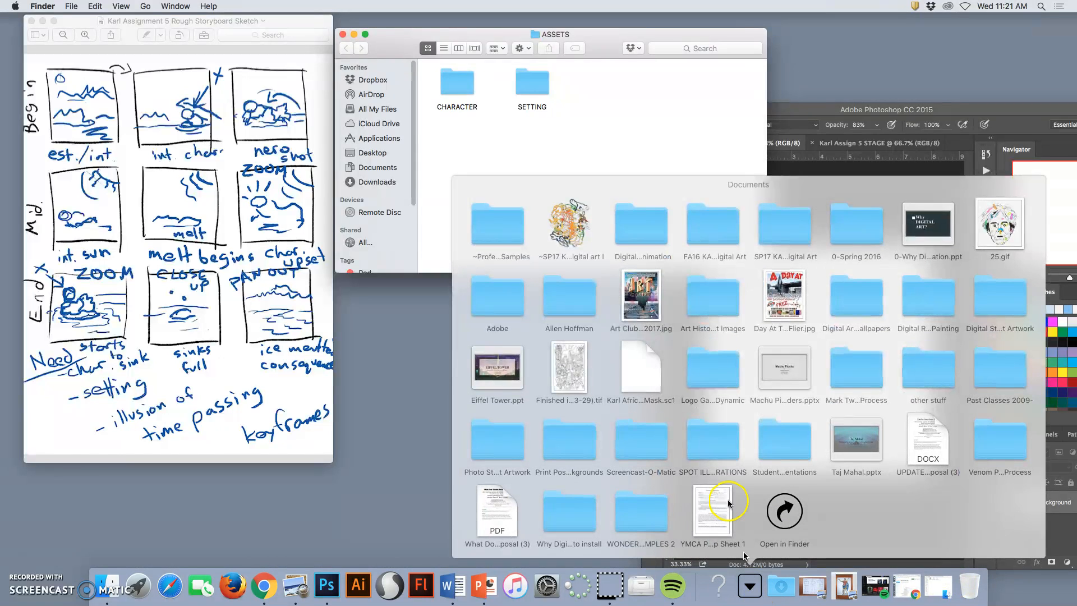
click(571, 226)
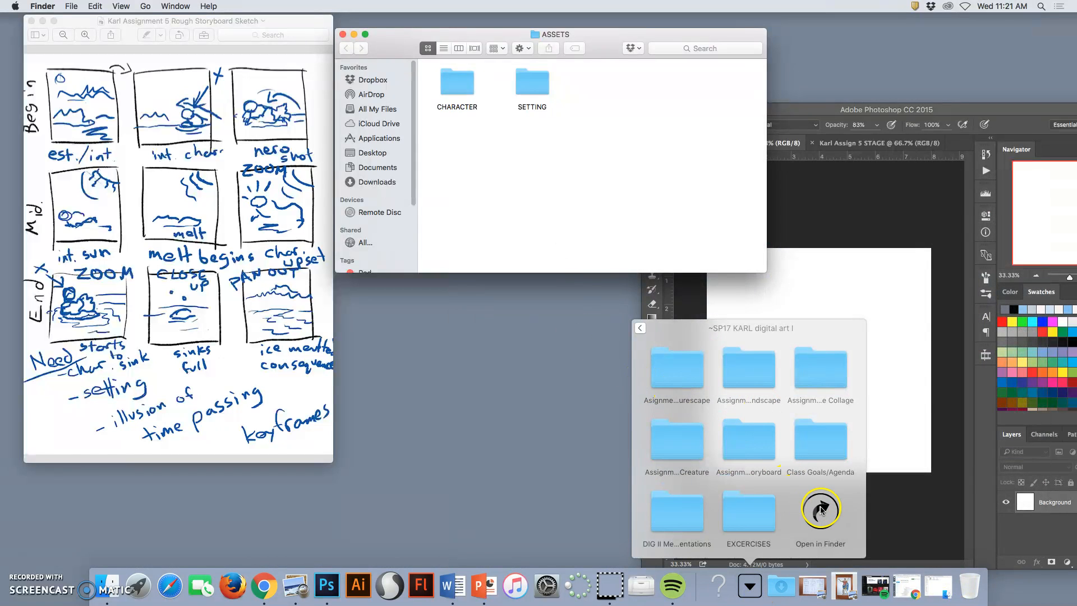
click(820, 509)
drag(727, 96, 676, 264)
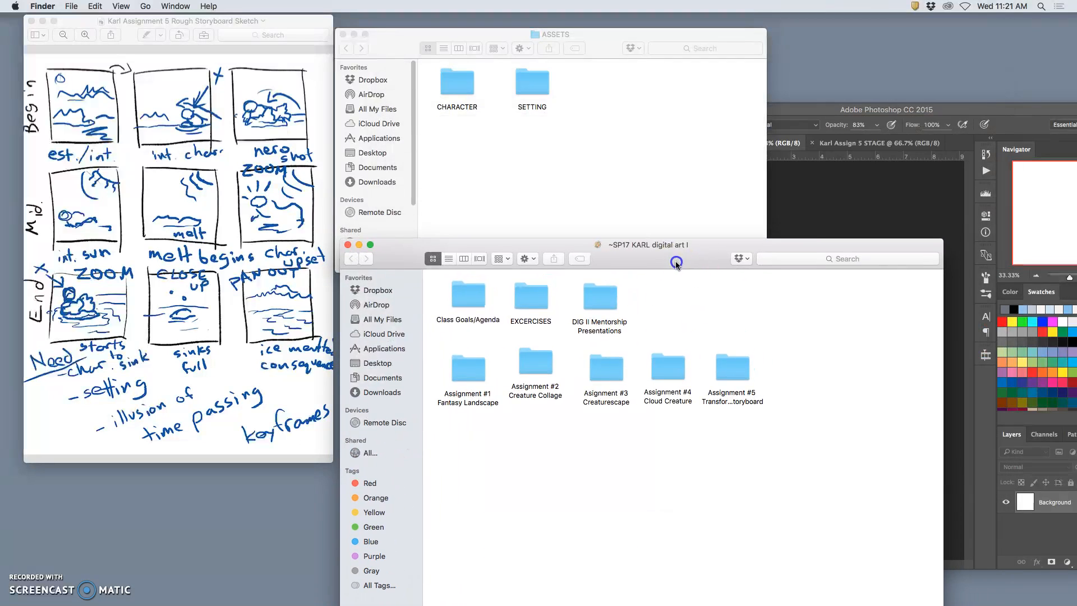
Open the Assignment #1 Fantasy Landscape folder and copy its Fantasy Landscape PSD file into the SETTING folder.
double_click(476, 375)
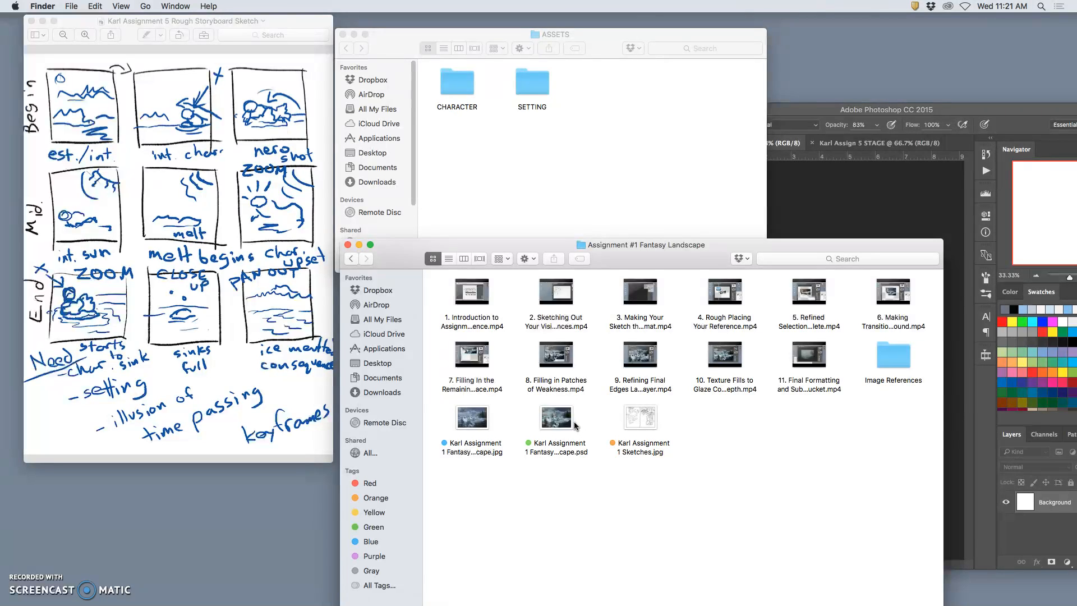
click(602, 419)
click(566, 418)
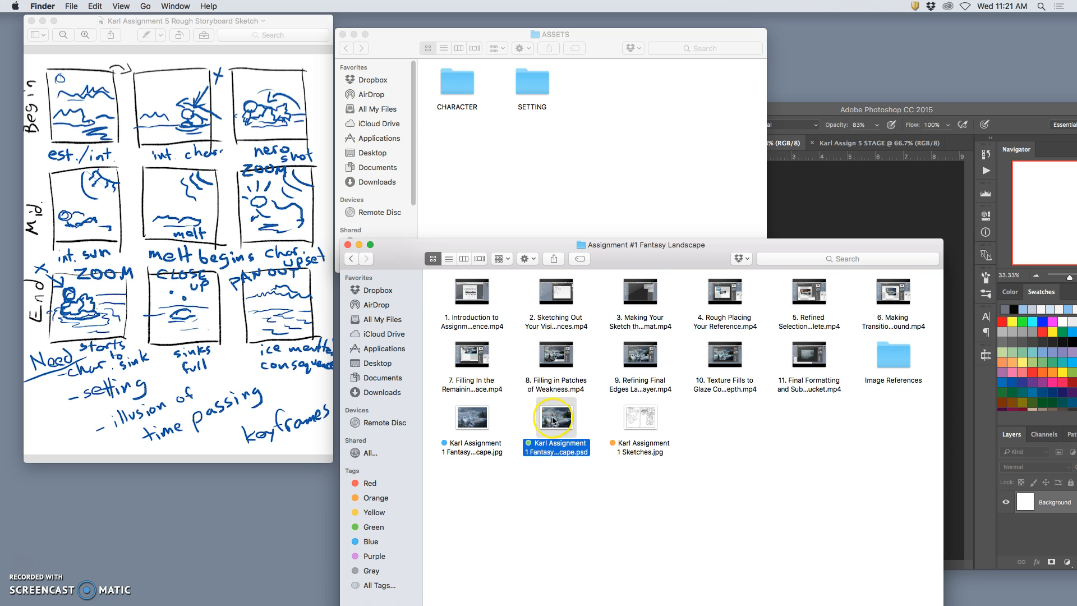
drag(563, 426, 503, 160)
drag(475, 157, 538, 90)
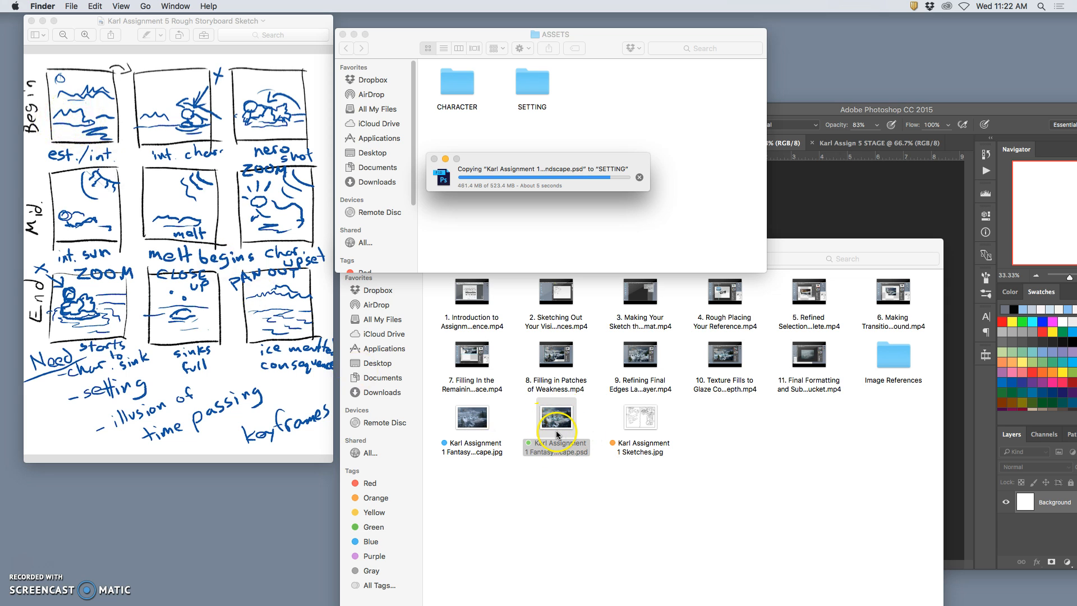
Open the SETTING folder and rename the copied landscape PSD as the owner's first name followed by "Setting Asset".
double_click(541, 95)
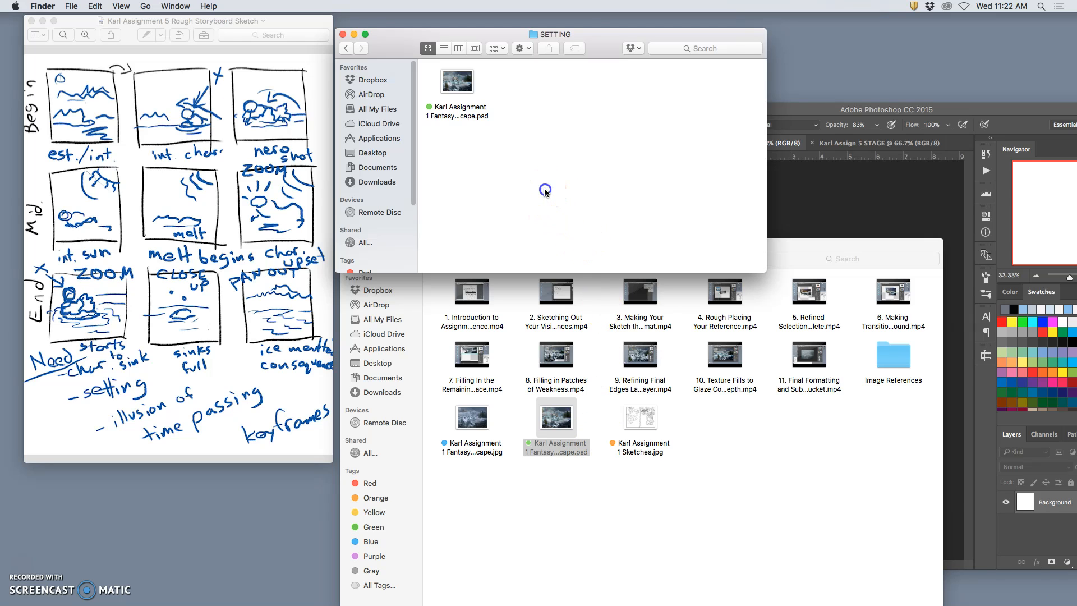
click(462, 99)
click(463, 117)
click(471, 114)
drag(464, 123, 455, 106)
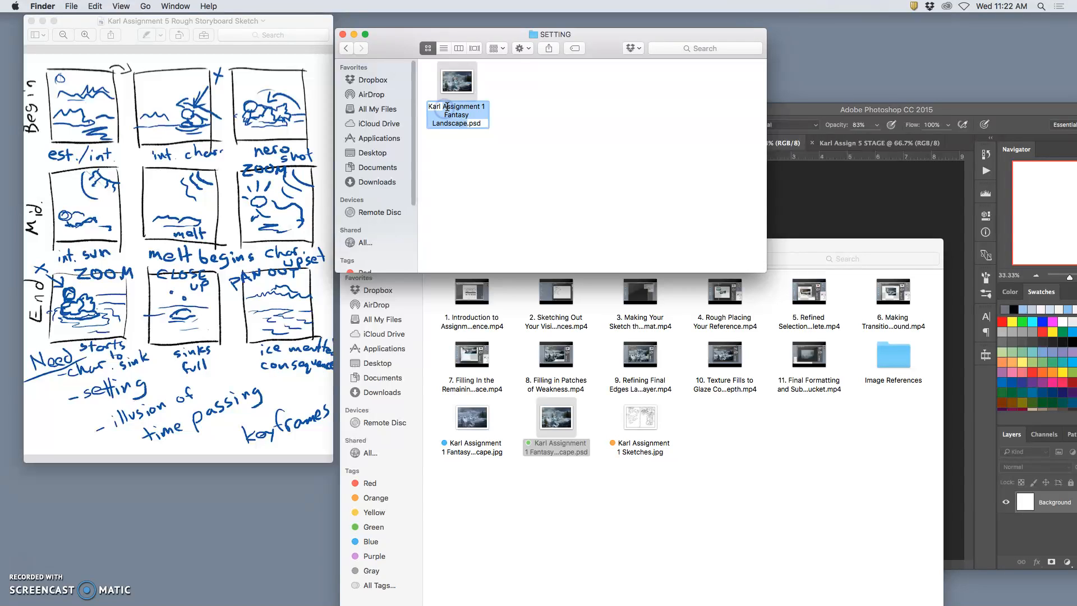
text(Se)
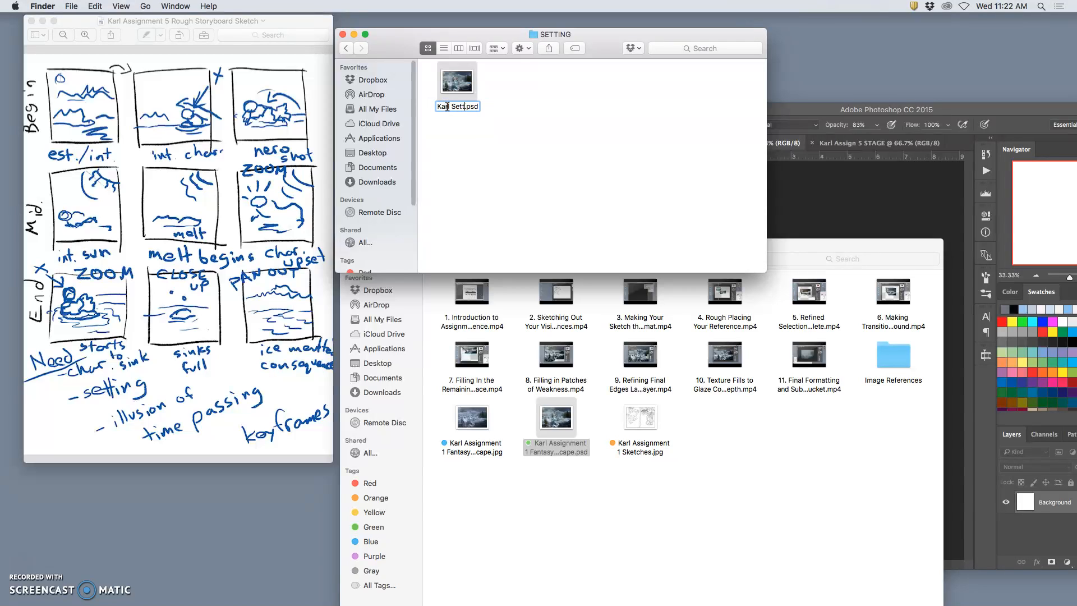
text(tting Asse)
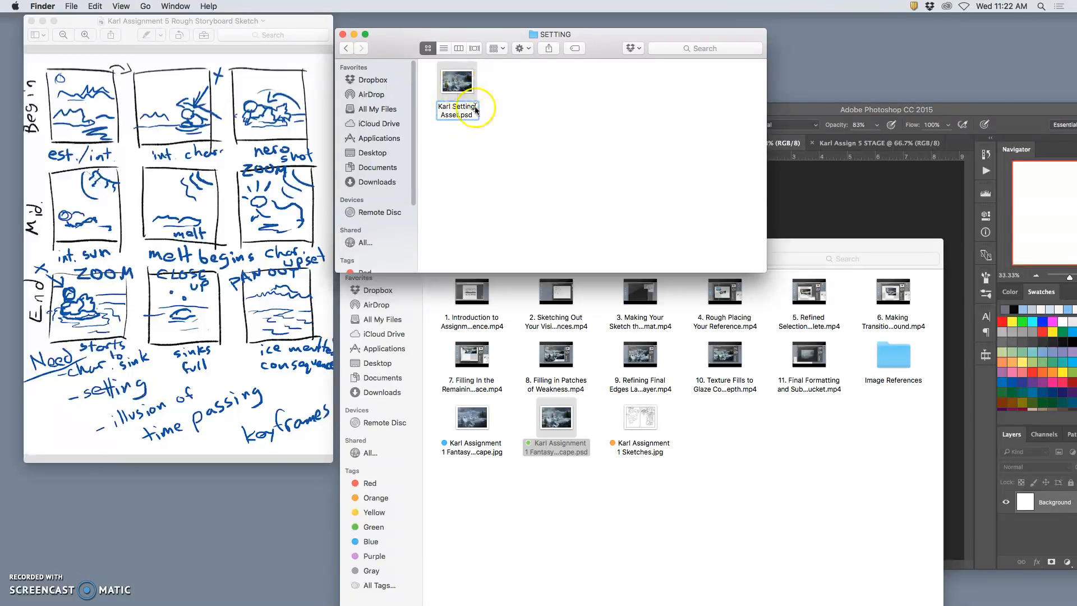
text(t)
key(Return)
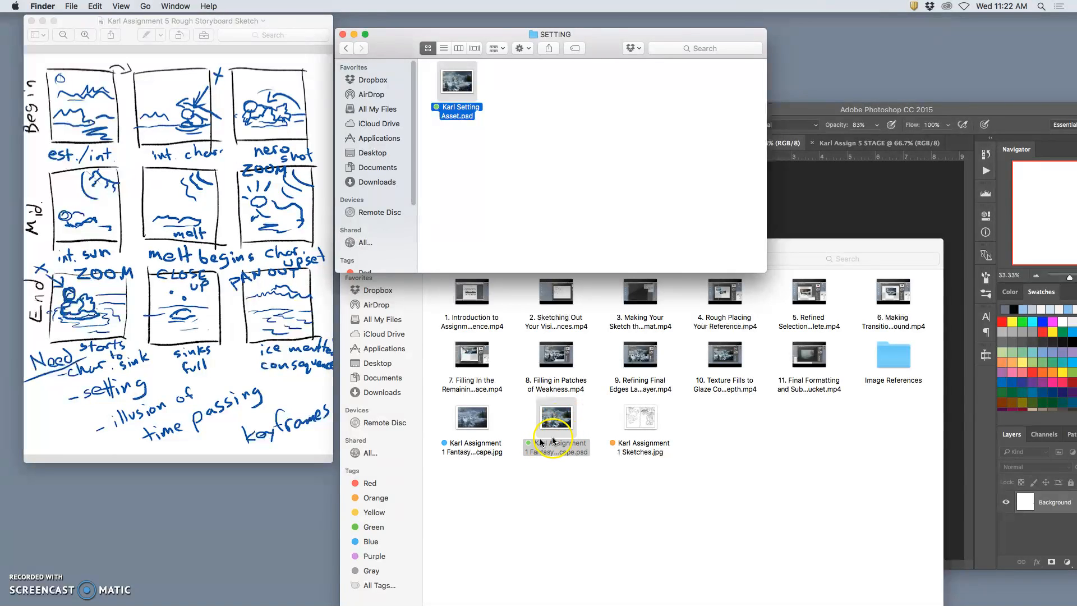
click(505, 180)
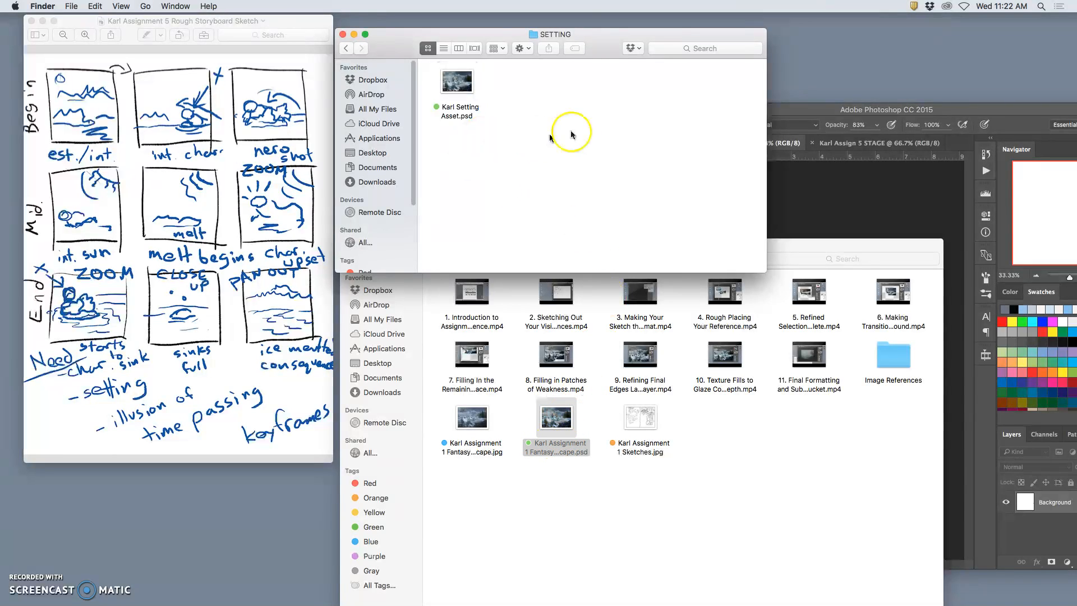
Open the renamed setting file in Photoshop and arrange the Finder and Photoshop windows, enlarging the Photoshop window beside the storyboard.
drag(575, 36, 442, 21)
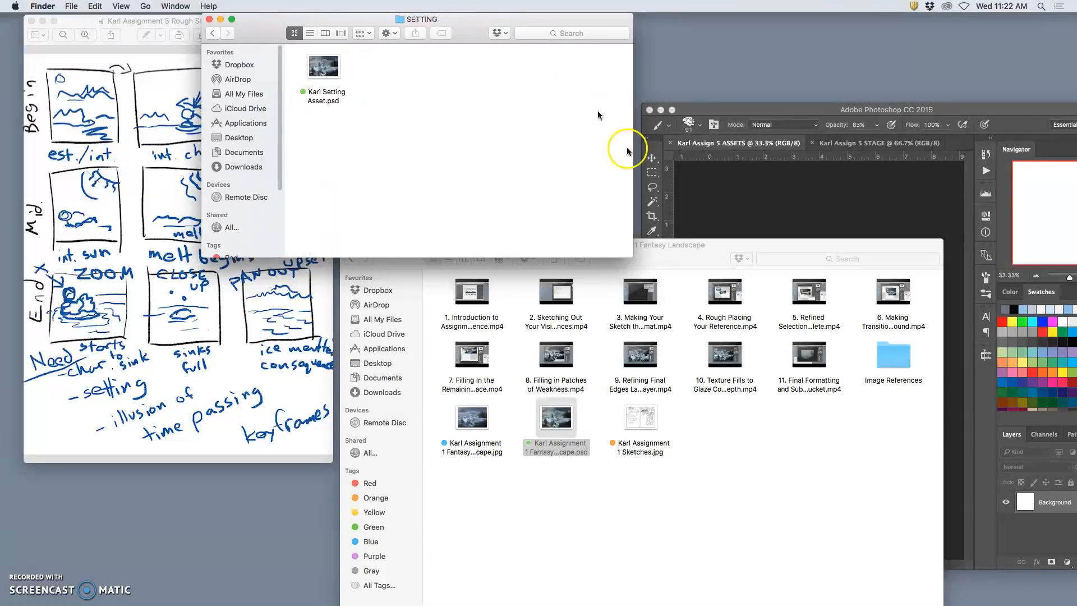
drag(673, 256, 491, 382)
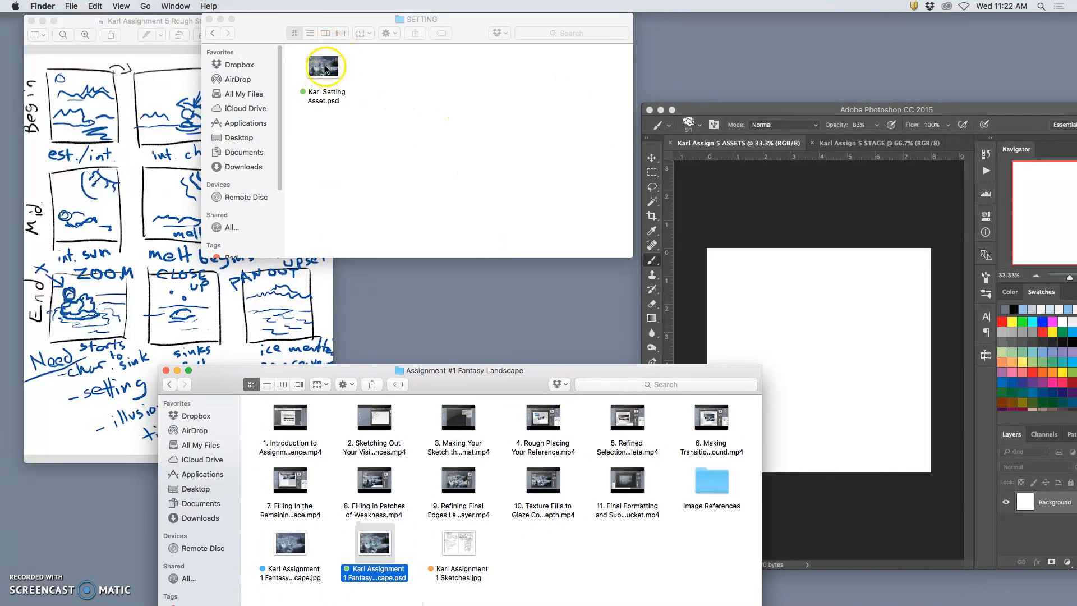
double_click(324, 68)
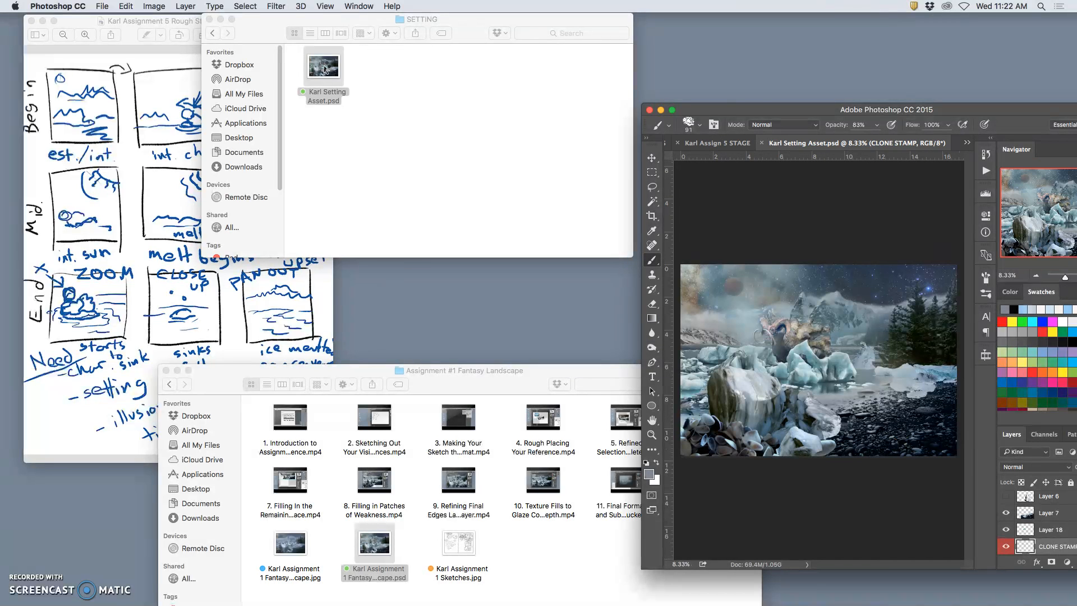
drag(745, 109, 304, 19)
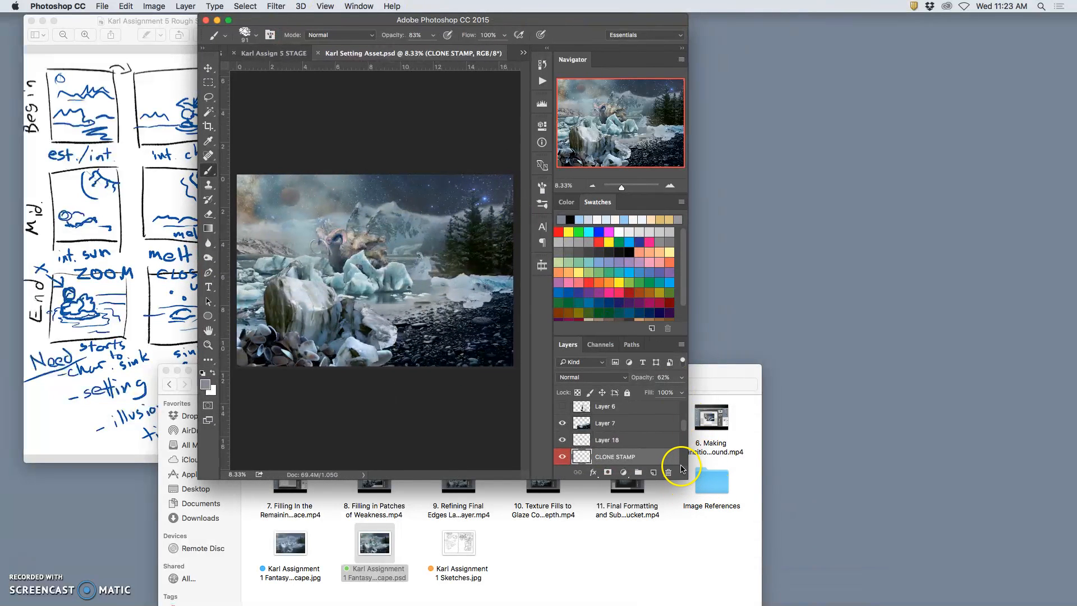
drag(682, 474, 987, 542)
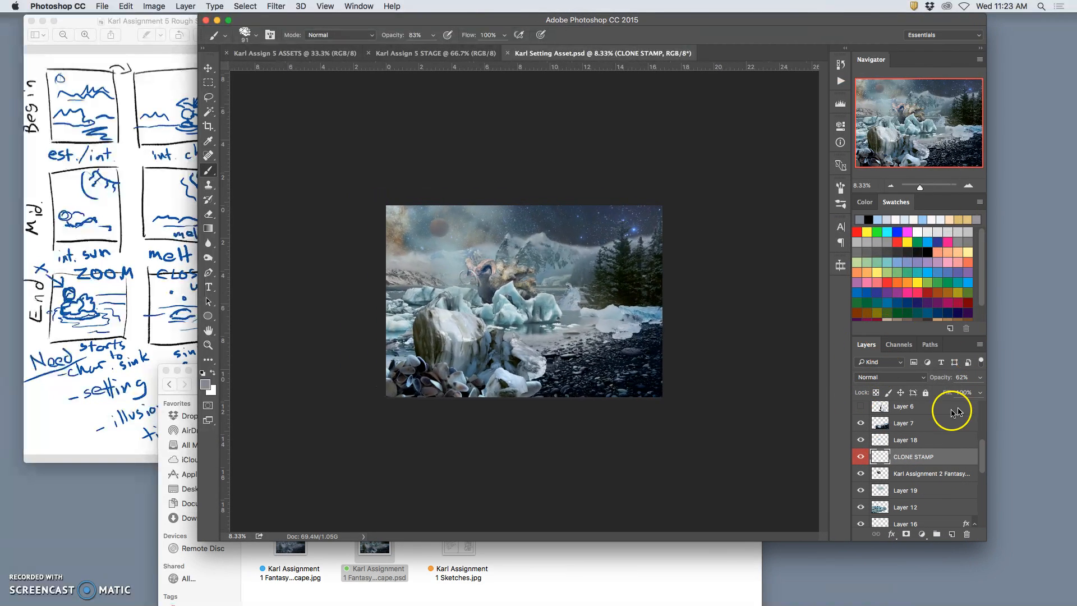
Hide the creature layer directly below the CLONE STAMP layer so only the landscape is shown.
scroll(866, 476, down, 1)
click(862, 473)
scroll(878, 477, down, 2)
scroll(892, 478, down, 1)
scroll(910, 477, up, 10)
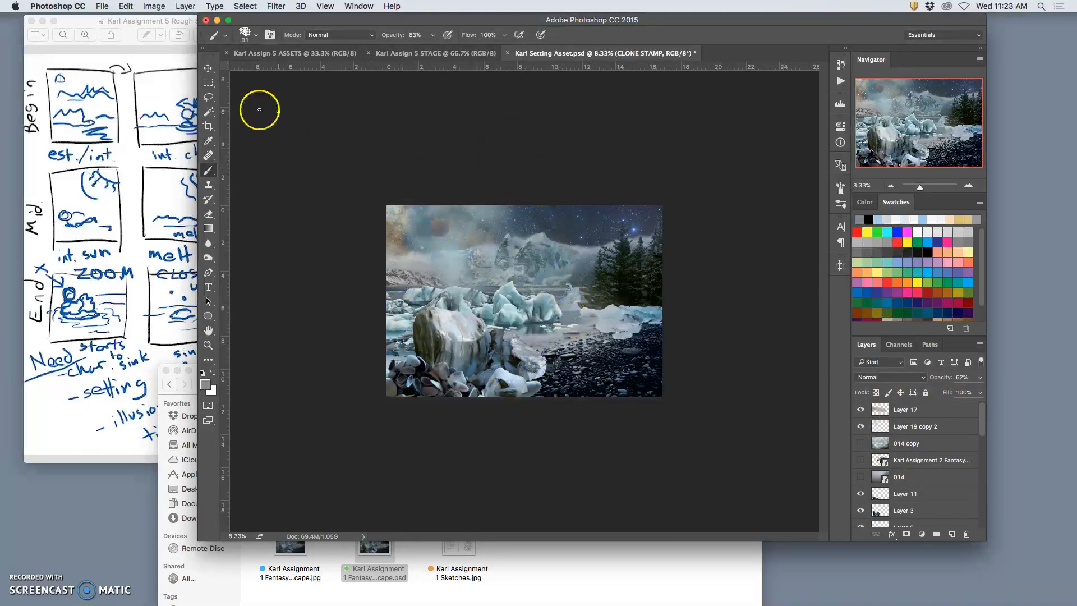
Crop the landscape to a square about 10.7 in wide around the icebergs, mountains and trees.
click(208, 126)
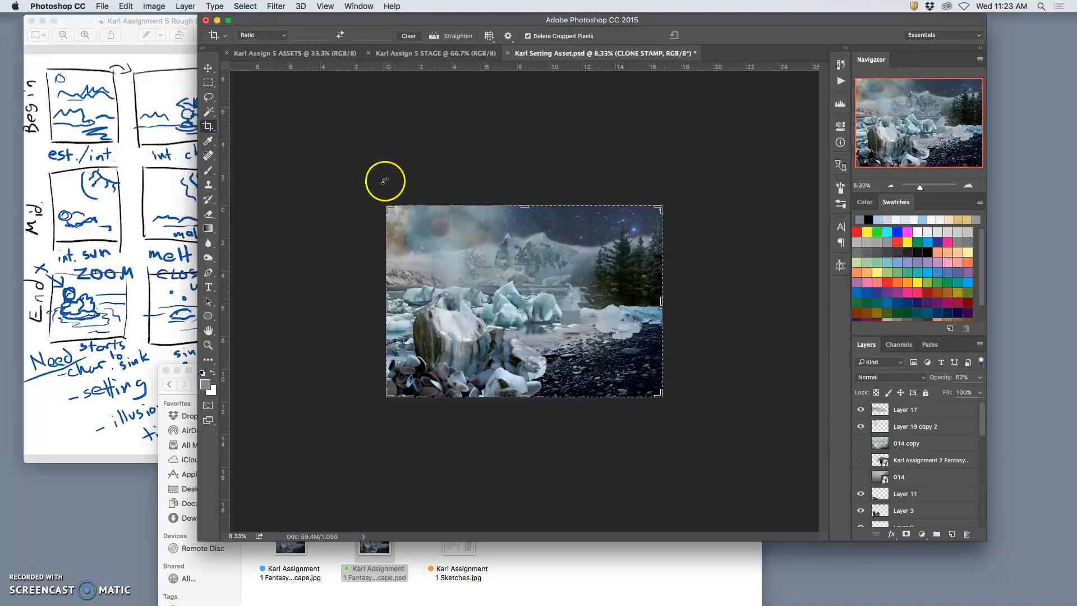
mouse_move(373, 186)
mouse_down()
mouse_move(451, 282)
mouse_move(628, 406)
mouse_up()
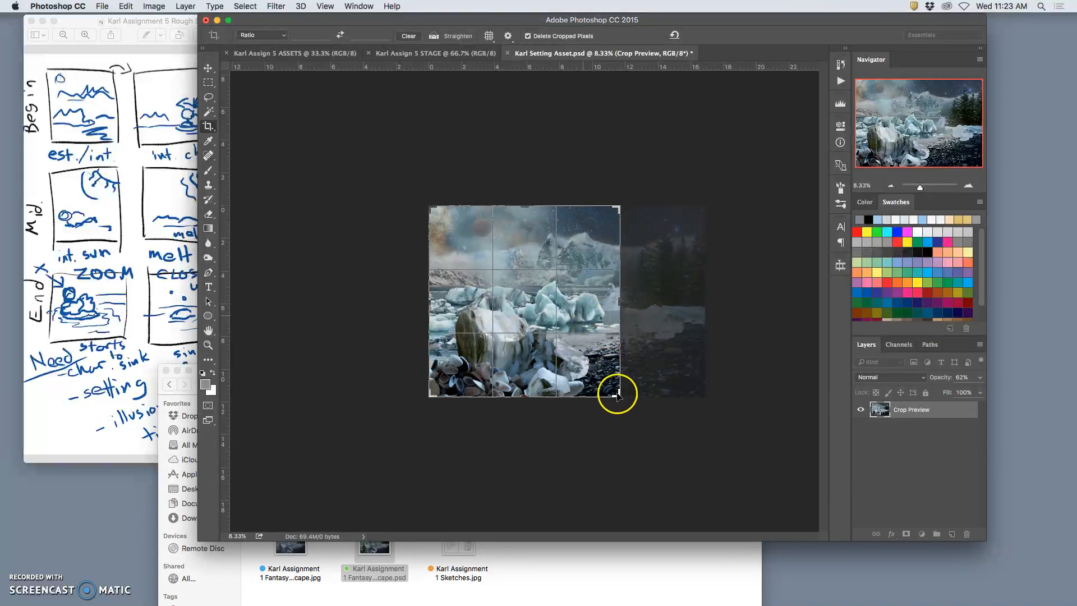
drag(619, 394, 489, 340)
click(541, 353)
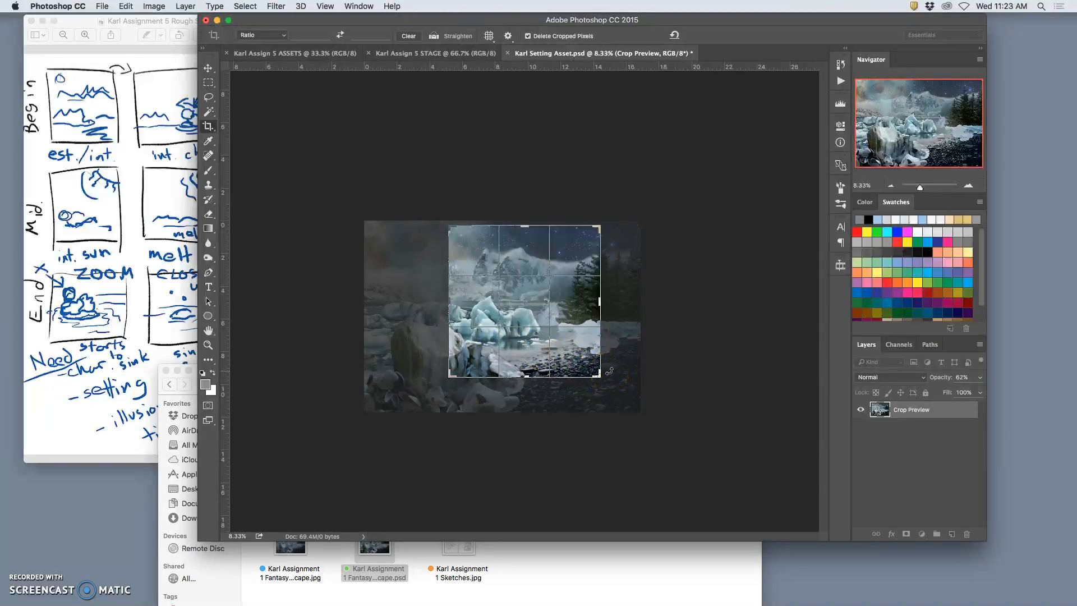
drag(597, 374, 610, 382)
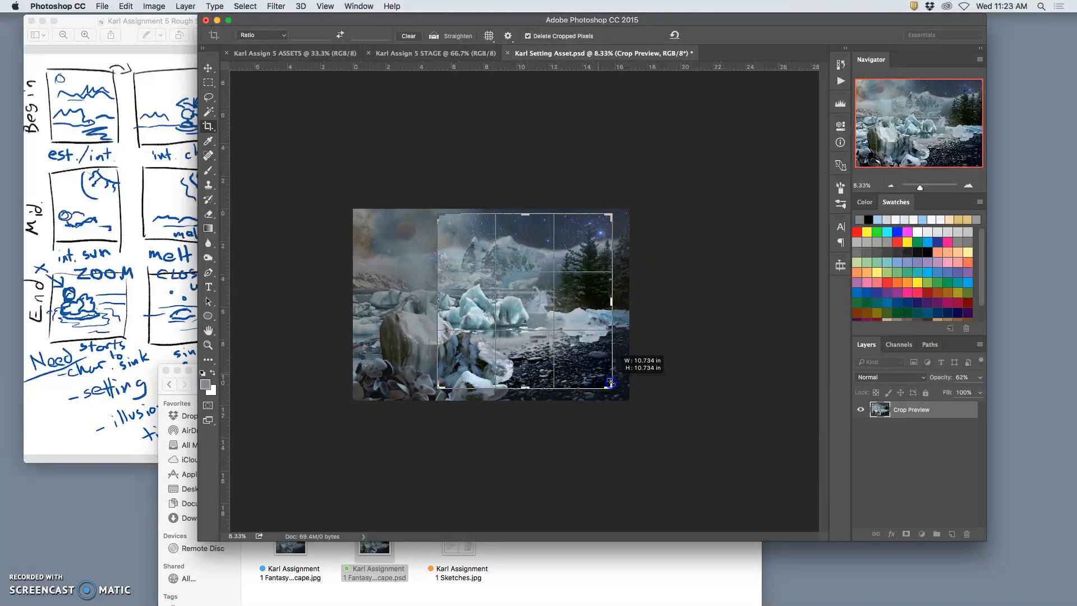
mouse_move(560, 333)
mouse_down()
mouse_move(552, 342)
mouse_move(566, 350)
mouse_up()
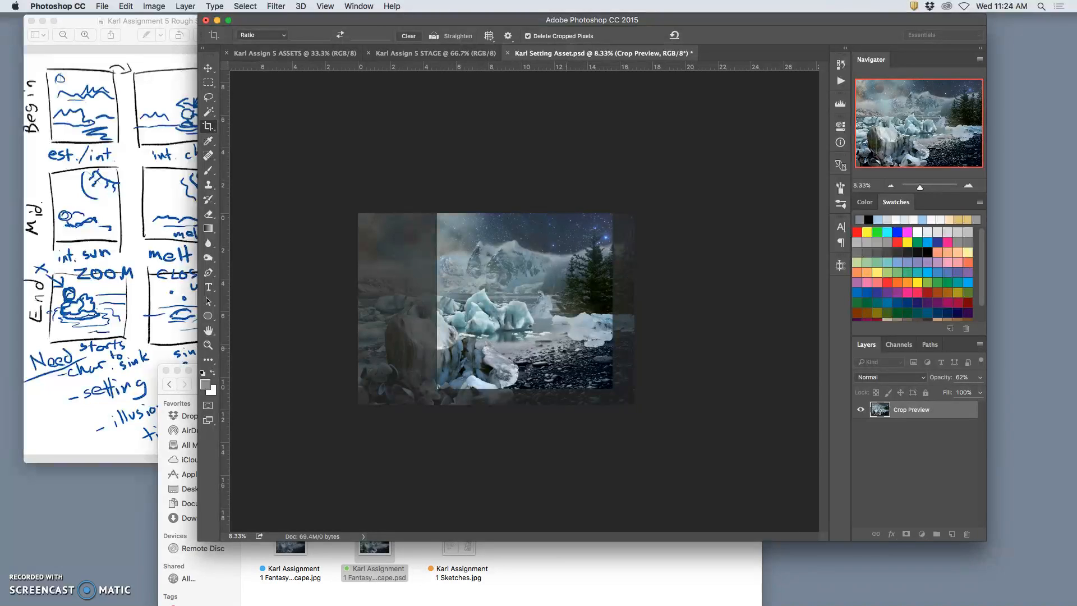
key(Return)
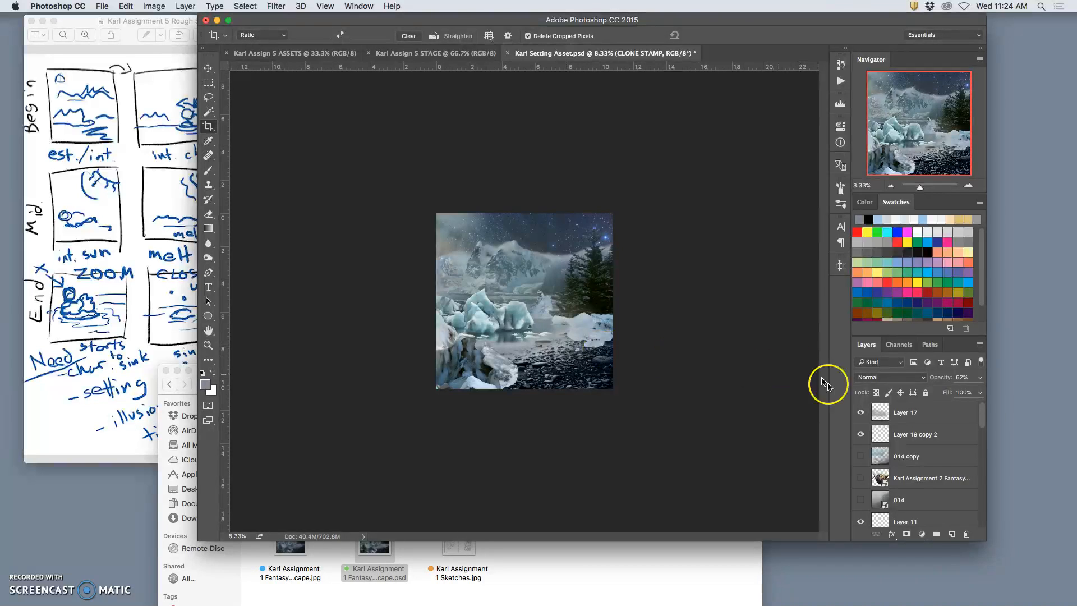
Look through the layer stack of the cropped landscape, toggling the creature layers to check how the creature fits the scene.
click(860, 478)
click(860, 478)
scroll(883, 487, down, 3)
scroll(886, 494, up, 3)
scroll(886, 493, down, 6)
scroll(886, 493, down, 2)
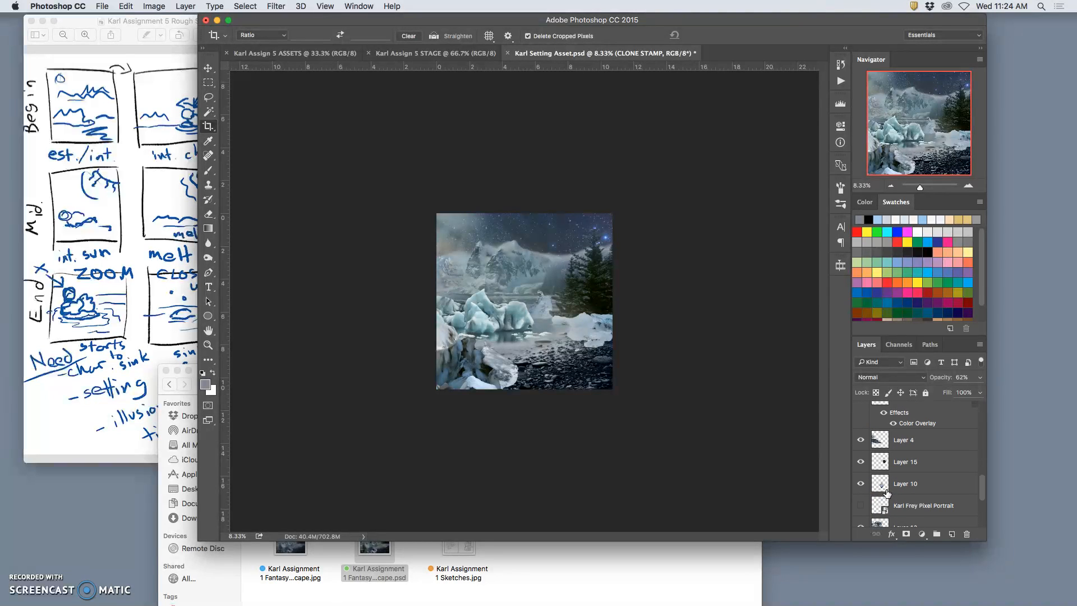
scroll(886, 493, up, 5)
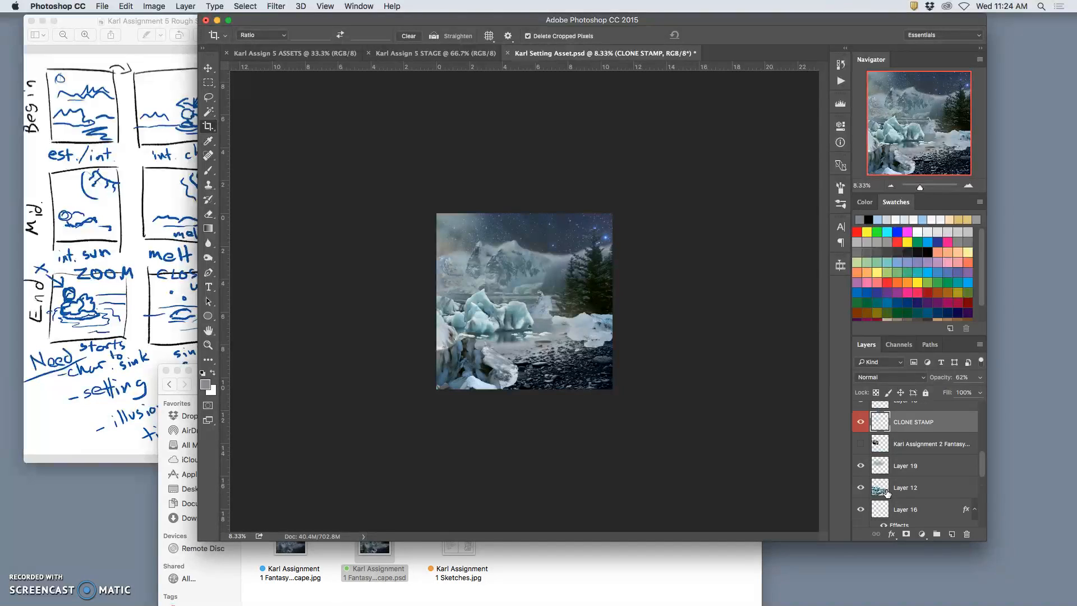
scroll(879, 492, down, 2)
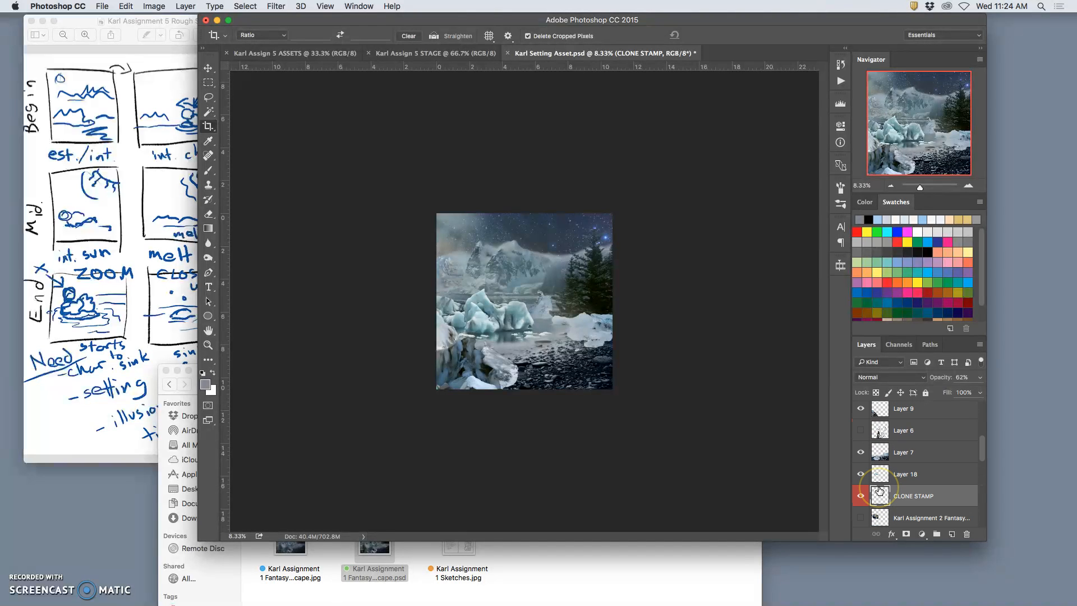
scroll(880, 492, down, 1)
click(861, 513)
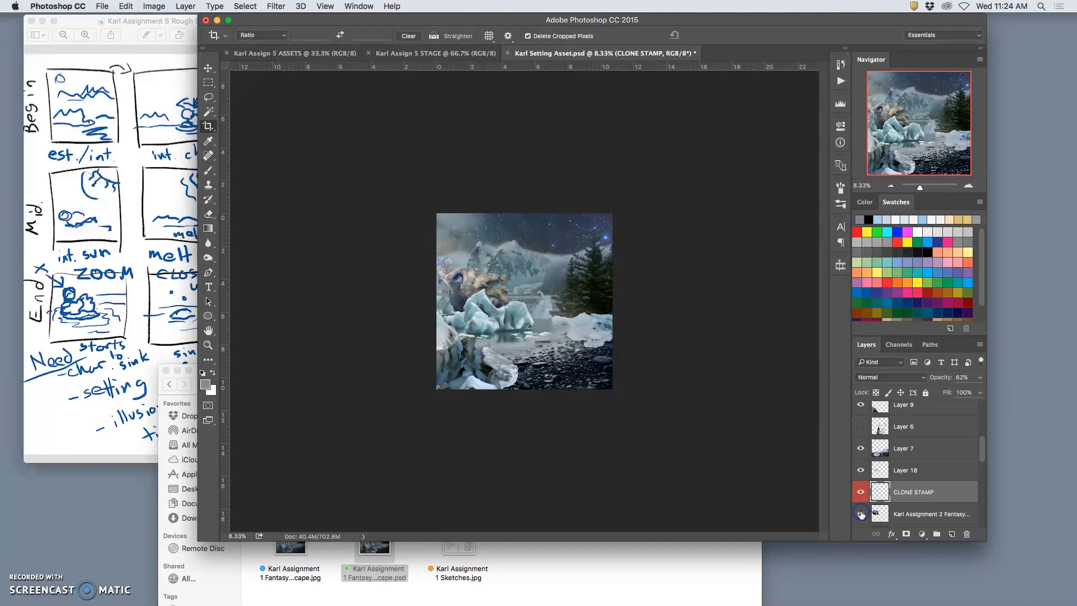
click(861, 514)
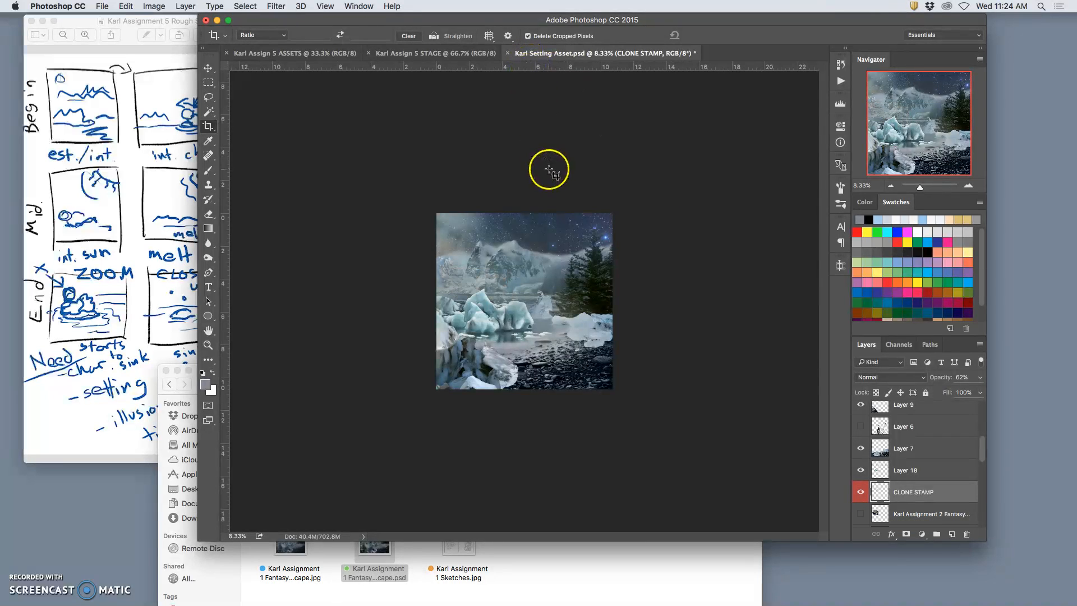
Undo the square crop and frame a slightly larger square, about 11.4 in wide, around the icebergs, mountains and trees.
key(super+z)
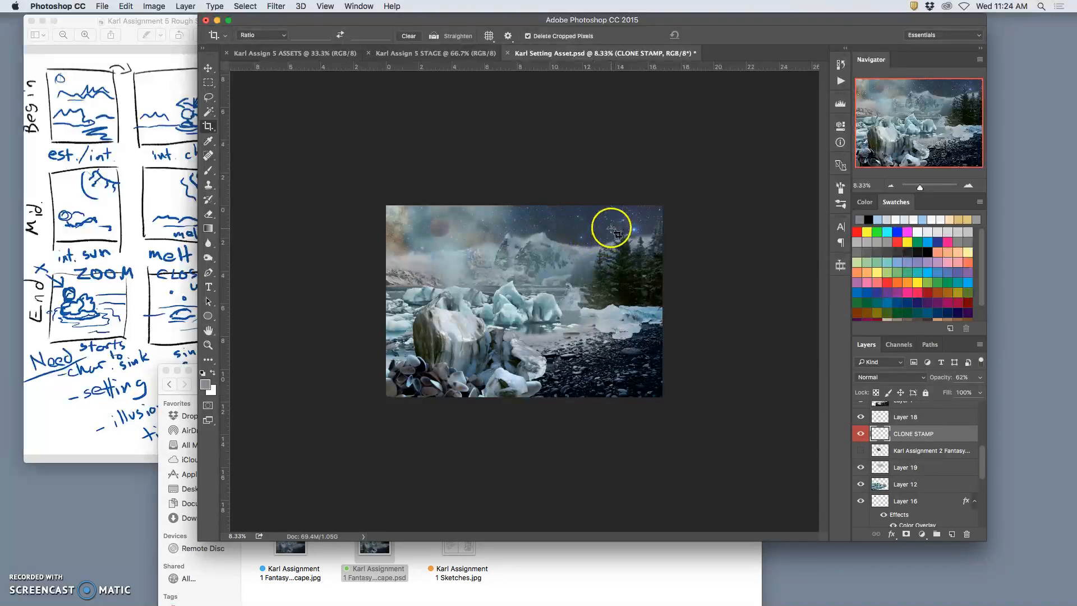
drag(634, 197, 388, 386)
double_click(518, 316)
mouse_move(519, 316)
mouse_down()
mouse_move(508, 314)
mouse_move(532, 319)
mouse_up()
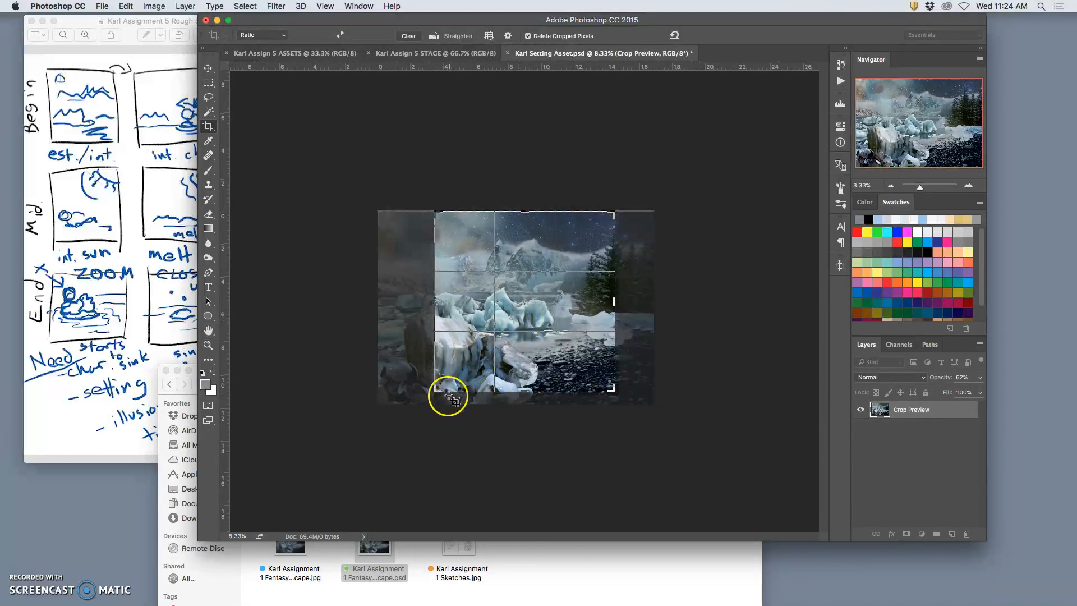
drag(432, 392, 428, 396)
drag(525, 207, 525, 209)
drag(617, 209, 614, 212)
drag(577, 272, 577, 274)
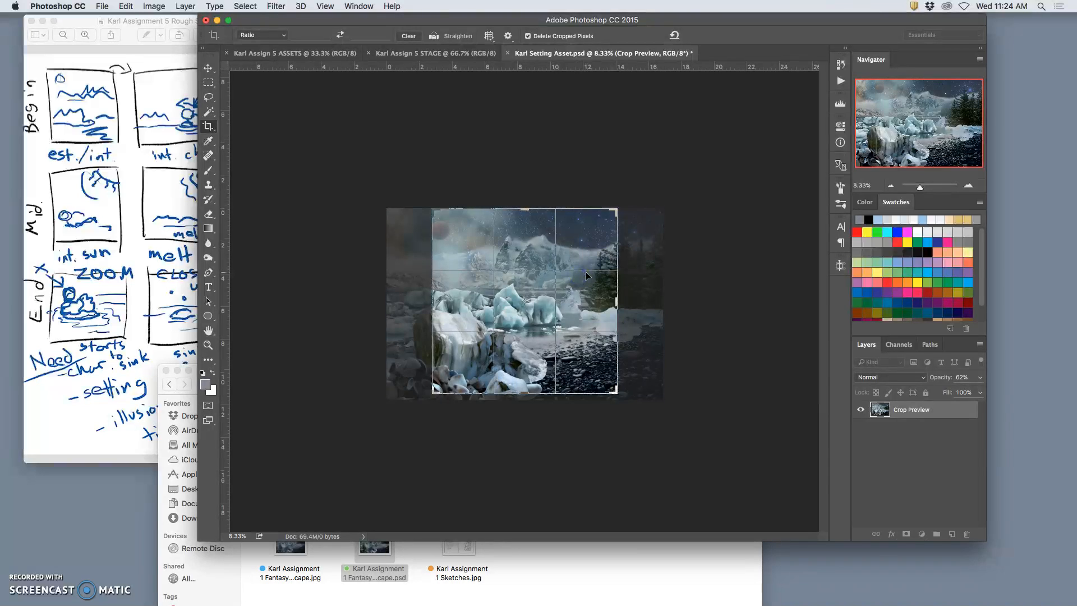
Nudge the image left within the crop frame to include more of the trees, and apply the crop.
key(Left)
key(Left)
key(Left)
key(Left)
key(Left)
key(Left)
key(Left)
key(Left)
key(Left)
key(Left)
key(Left)
key(Left)
key(Left)
key(Left)
key(Left)
key(Left)
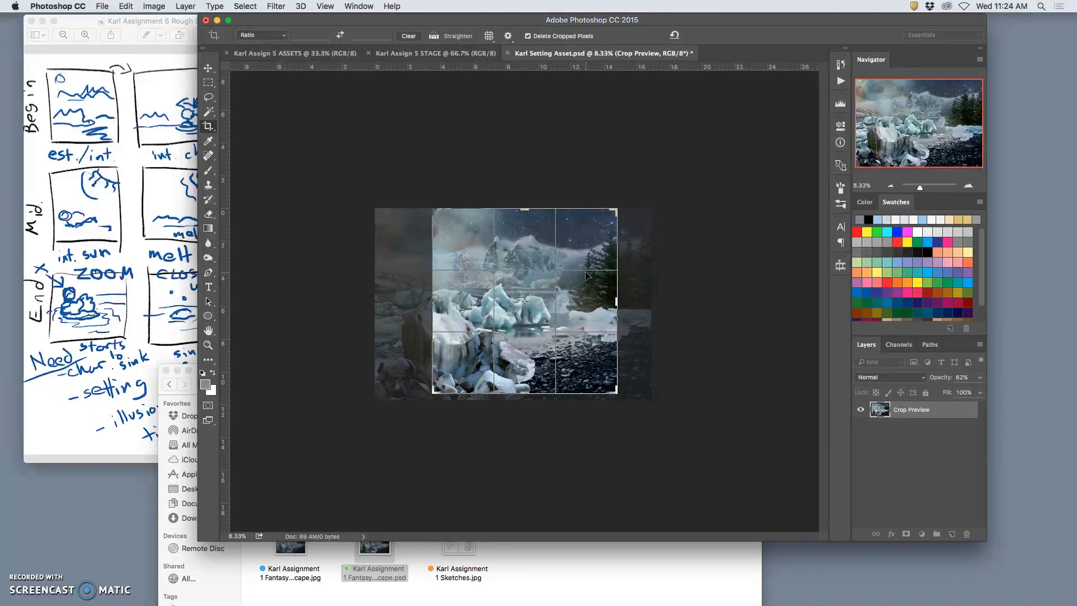
key(Return)
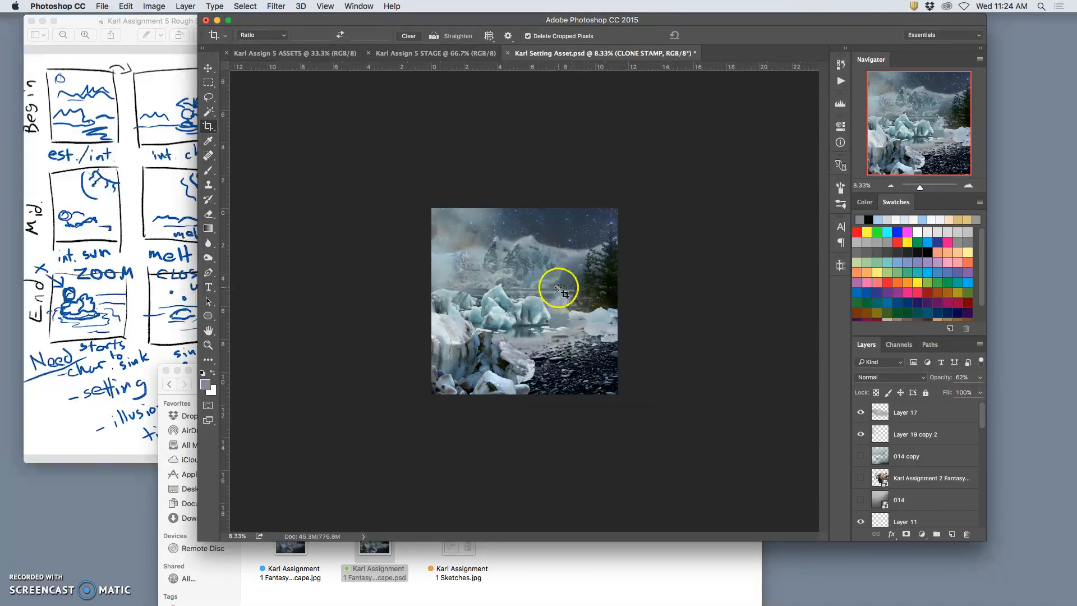
Resize the cropped setting image to 8 by 8 inches and lower its resolution.
click(153, 8)
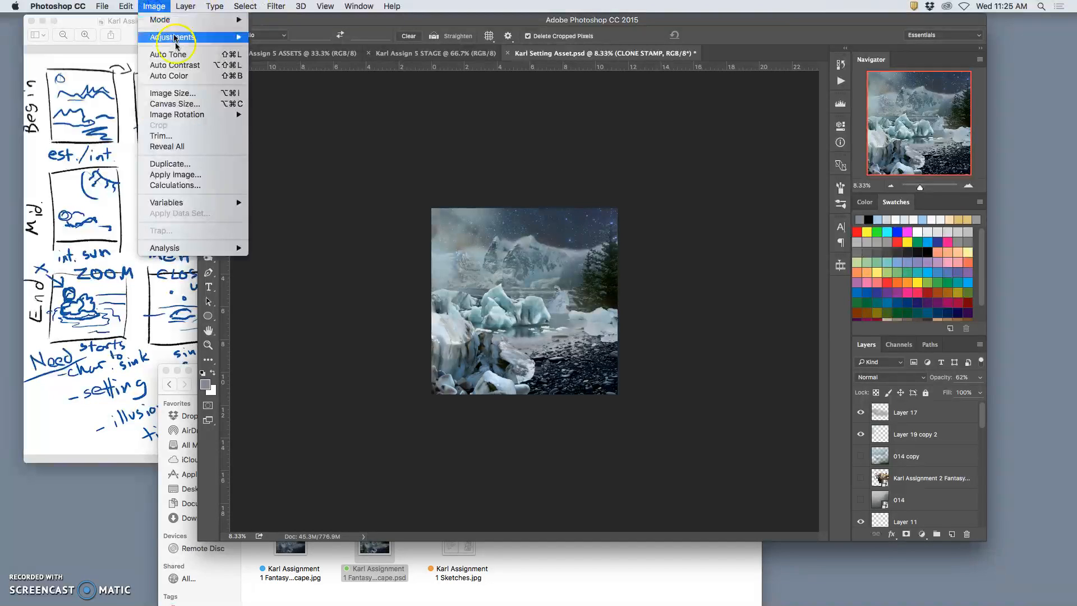
click(168, 96)
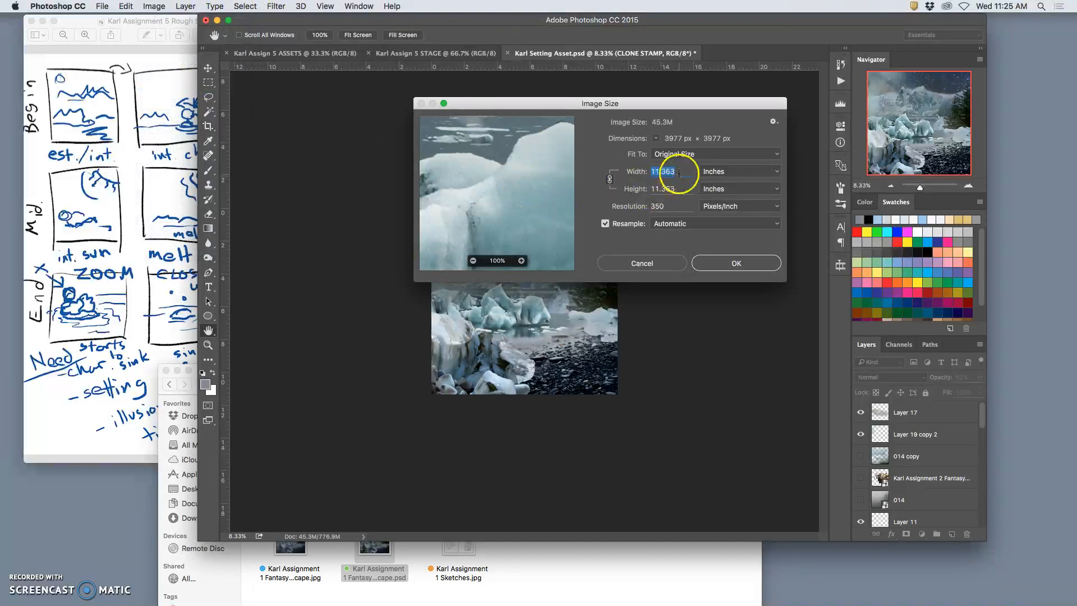
text(8)
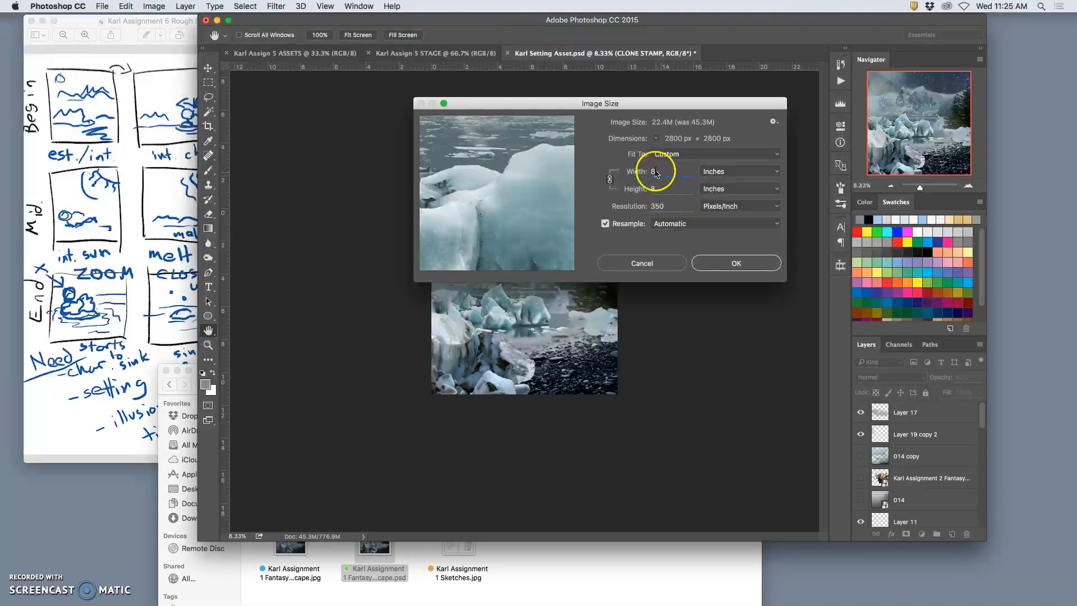
click(651, 207)
click(729, 264)
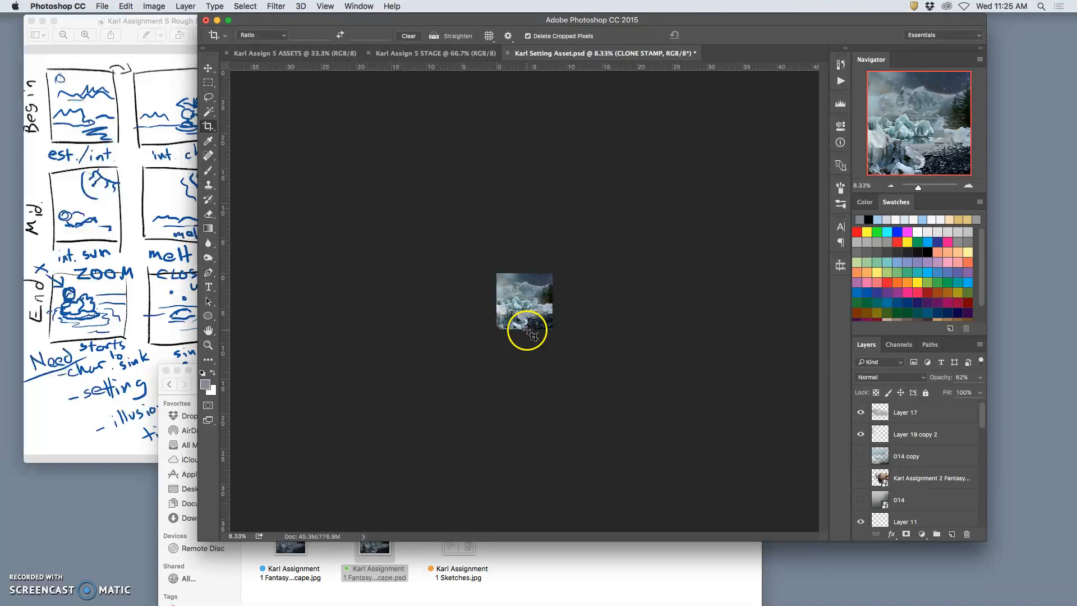
Inspect the resized setting up close, toggling Layer 17 and Layer 19 copy 2 to see what each contributes.
key(super+plus)
key(super+plus)
key(super+plus)
key(super+plus)
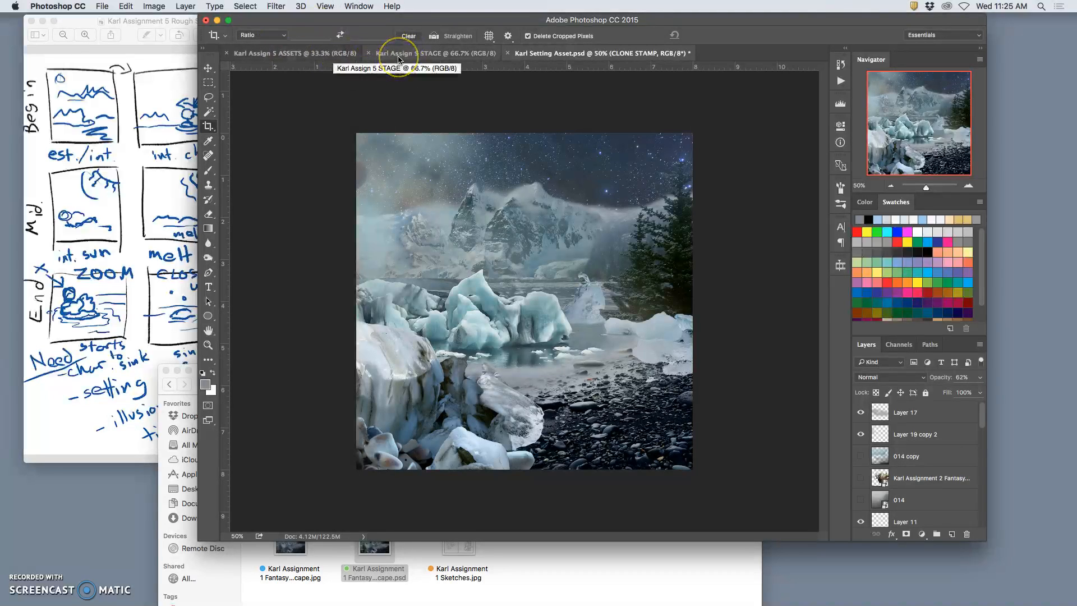
scroll(893, 438, down, 2)
scroll(892, 438, up, 2)
click(863, 413)
click(863, 432)
click(863, 432)
click(862, 413)
scroll(897, 441, down, 10)
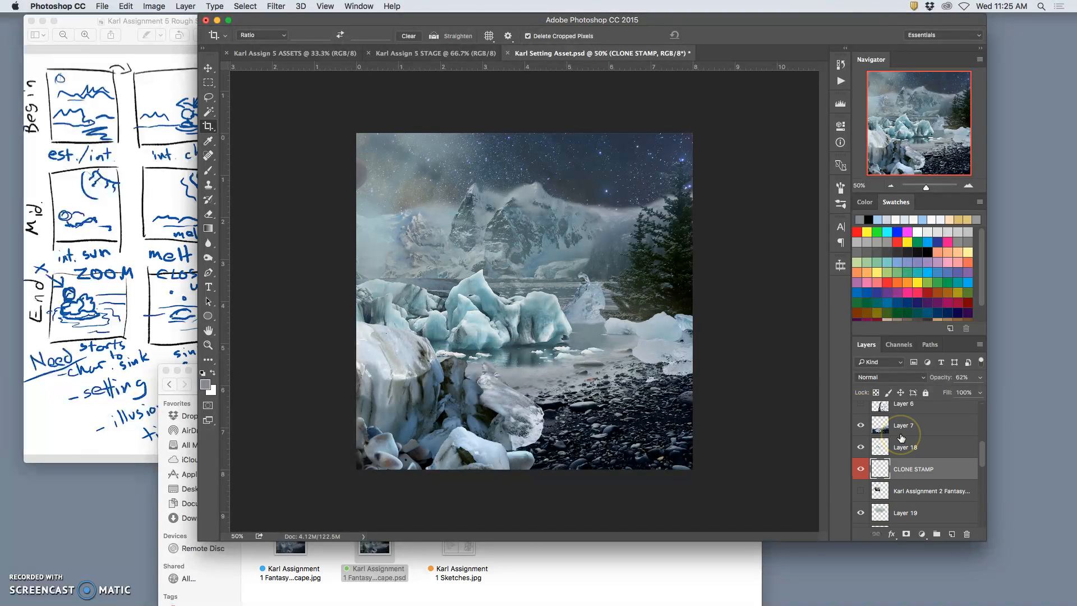
scroll(889, 447, up, 10)
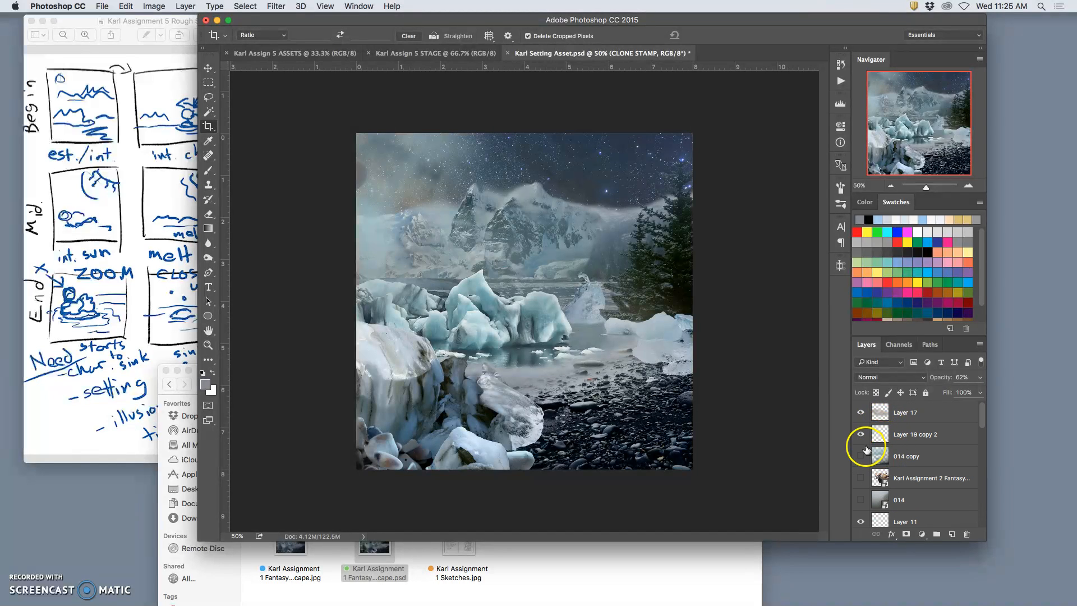
Compare the landscape with and without the 014 copy layer, and leave that layer visible.
click(861, 456)
click(861, 456)
click(861, 456)
click(862, 456)
click(862, 457)
click(861, 455)
click(861, 456)
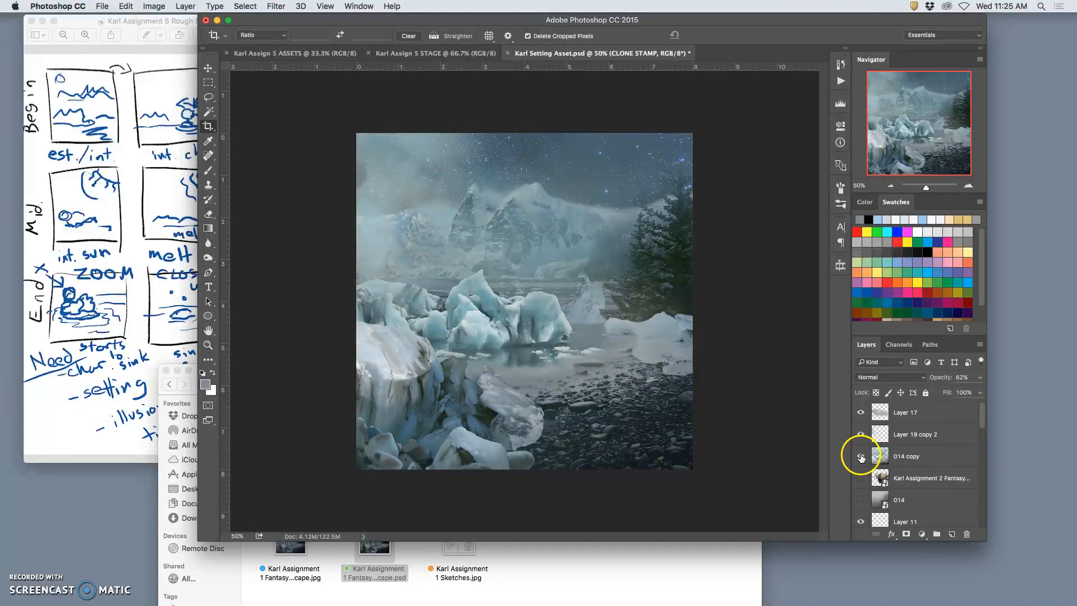
Preview the large foreground creature and the hidden 014 layer, and delete both layers.
click(860, 479)
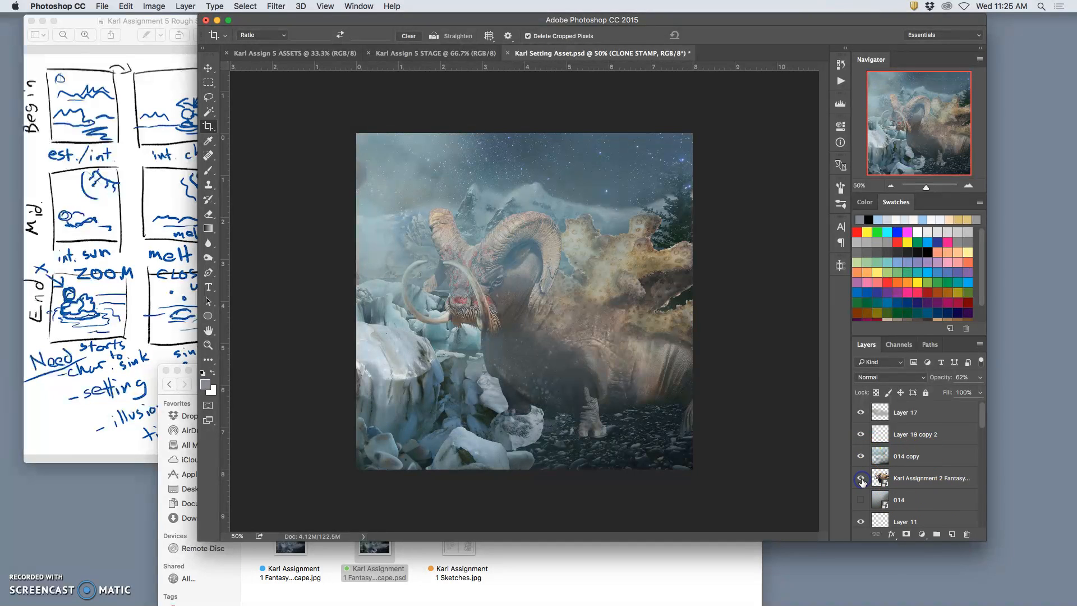
click(902, 481)
key(Delete)
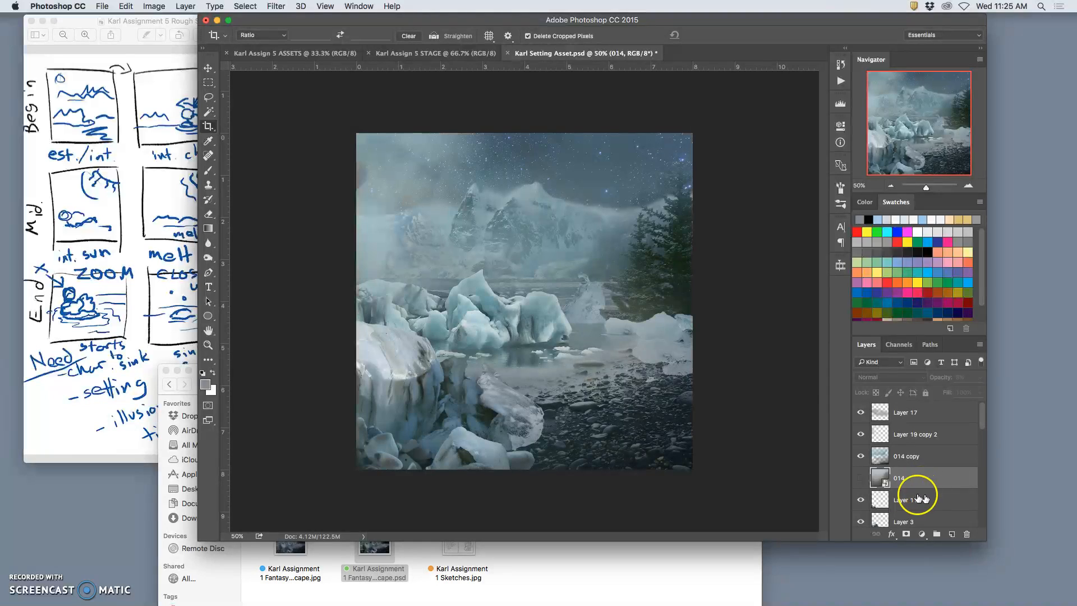
click(862, 480)
click(861, 479)
key(Delete)
click(918, 482)
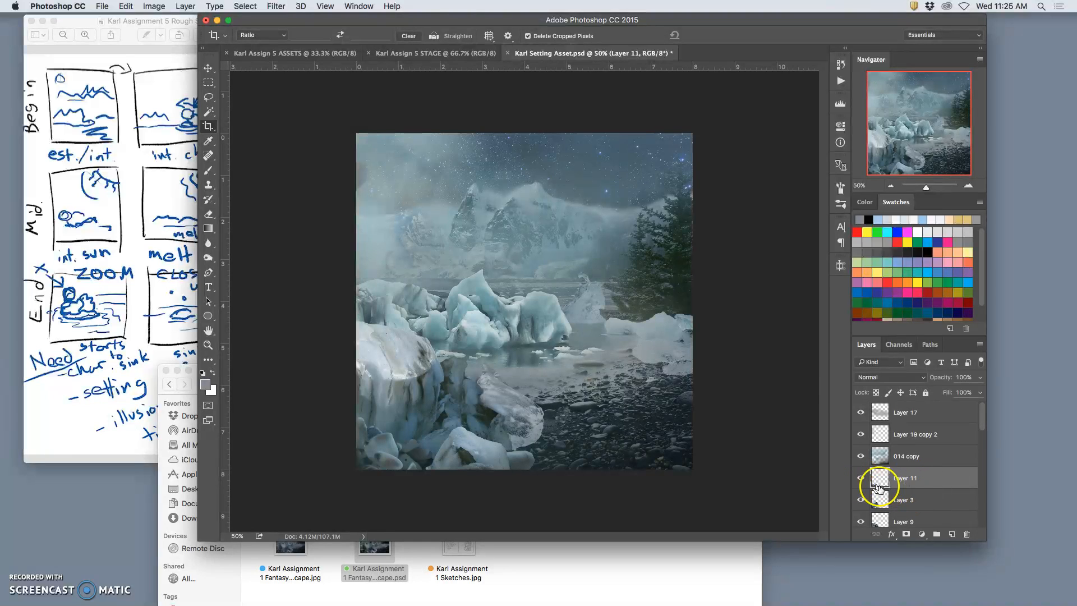
Toggle Layer 11, Layer 3 and Layer 9 one at a time to identify which foreground ice and rocks each holds.
click(861, 478)
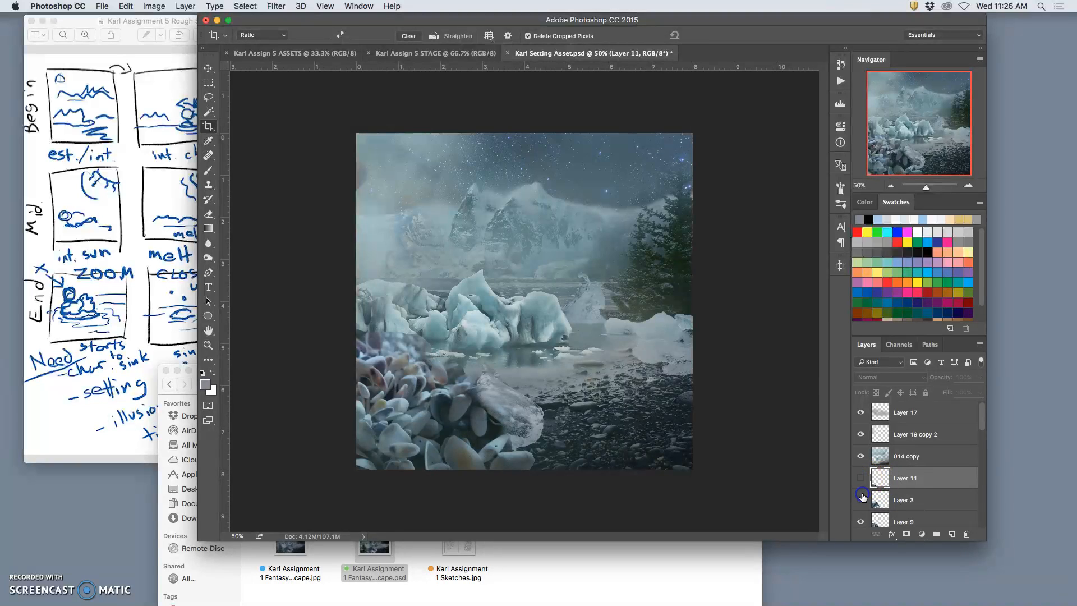
click(862, 496)
click(861, 480)
click(862, 480)
click(862, 481)
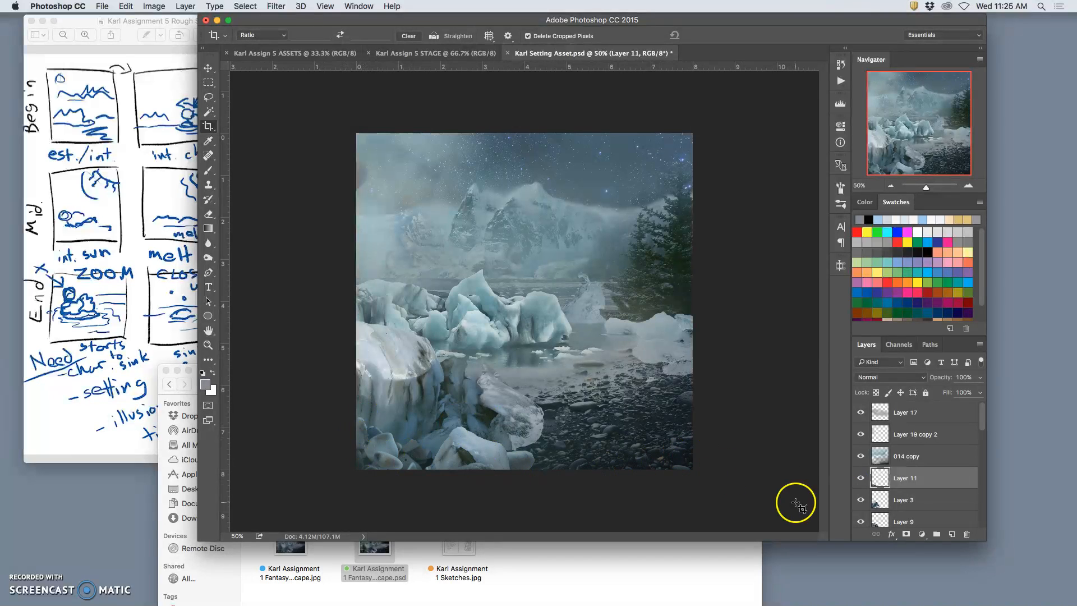
click(861, 499)
click(862, 500)
click(862, 525)
click(861, 525)
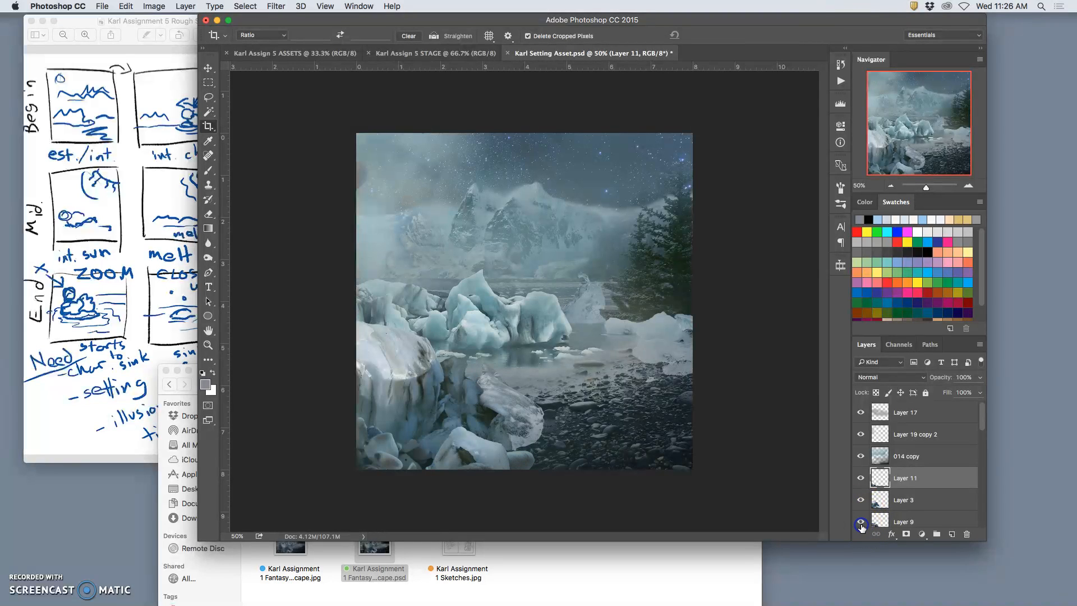
click(861, 526)
click(861, 526)
click(862, 525)
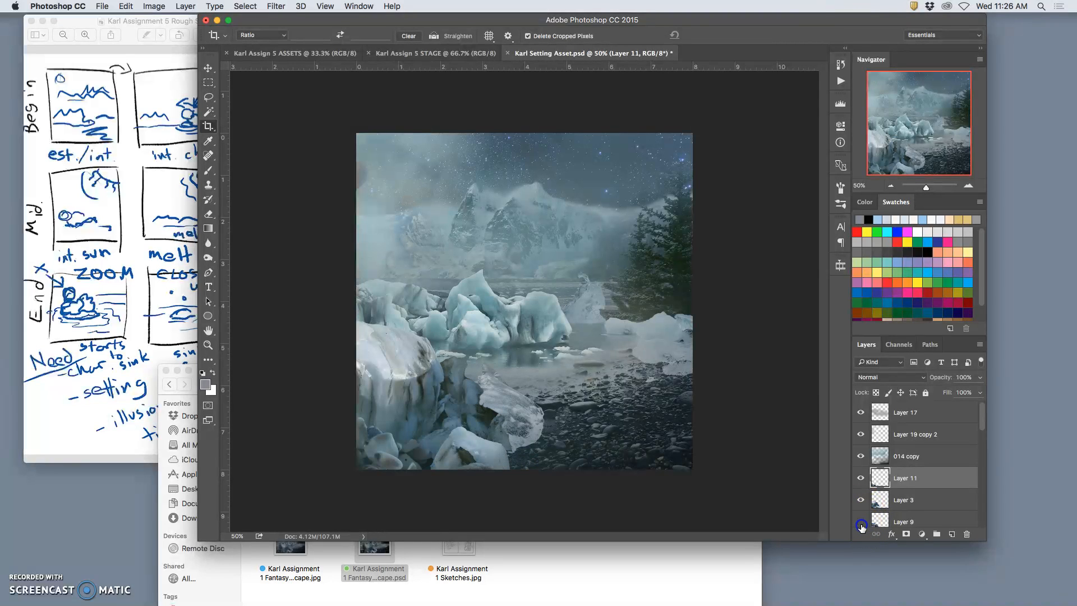
click(861, 526)
Preview the hidden Layer 6, and toggle Layer 11 and Layer 7 to check their parts of the scene.
scroll(874, 516, down, 2)
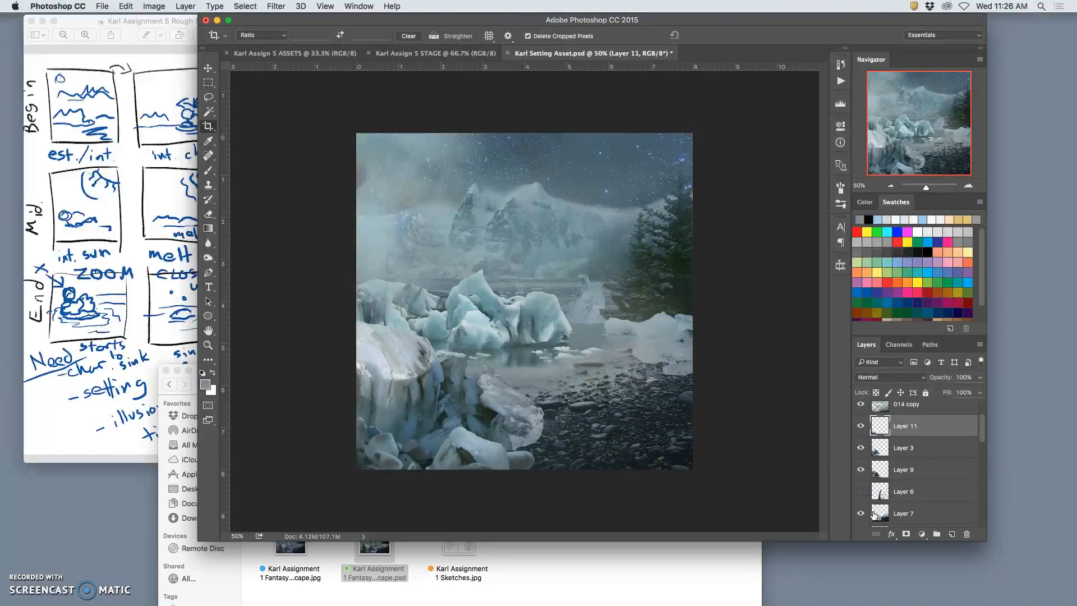
click(861, 492)
click(861, 492)
click(861, 492)
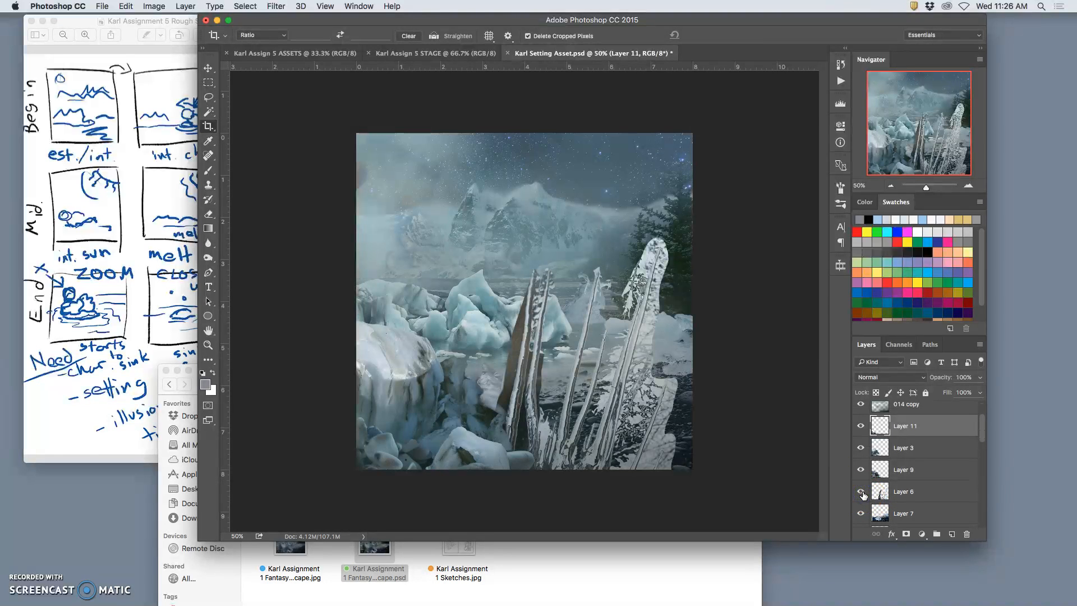
click(861, 491)
click(862, 492)
click(862, 427)
click(861, 427)
click(860, 514)
click(861, 514)
Check the tall spiky shapes on Layer 6 once more and delete that unneeded layer.
click(861, 492)
click(861, 492)
click(897, 493)
key(Delete)
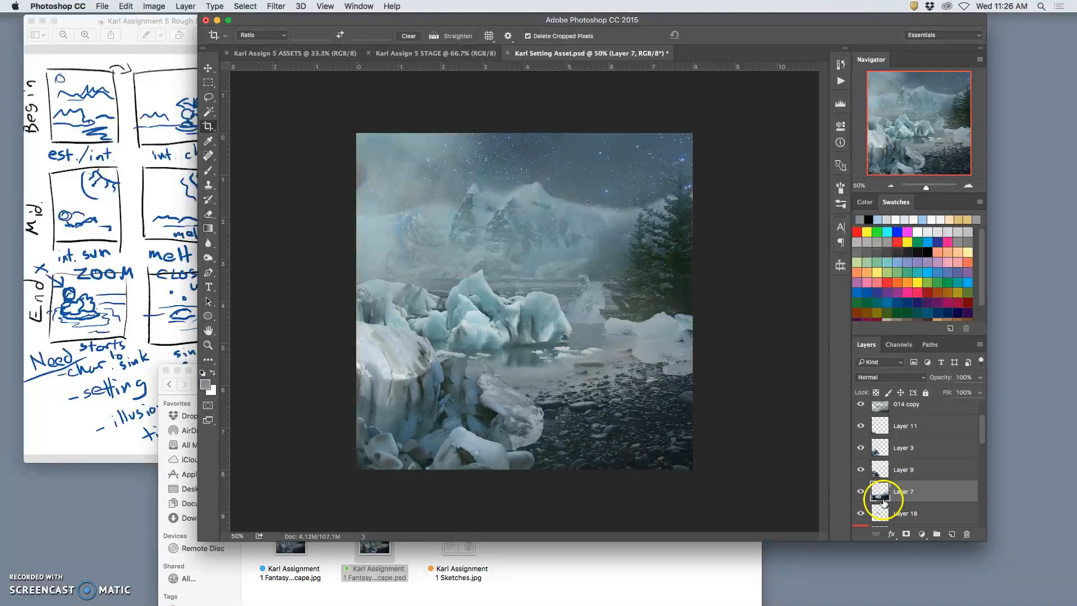
Show the small creature layer behind the icebergs and merge it with the CLONE STAMP layer above it.
click(861, 493)
click(862, 493)
scroll(866, 514, down, 3)
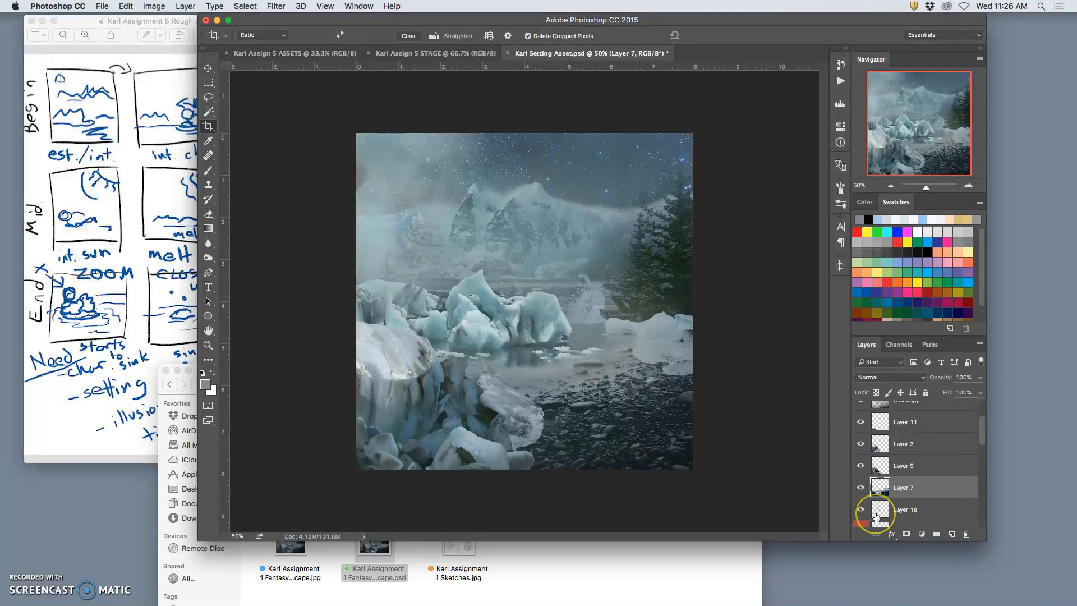
scroll(876, 516, down, 2)
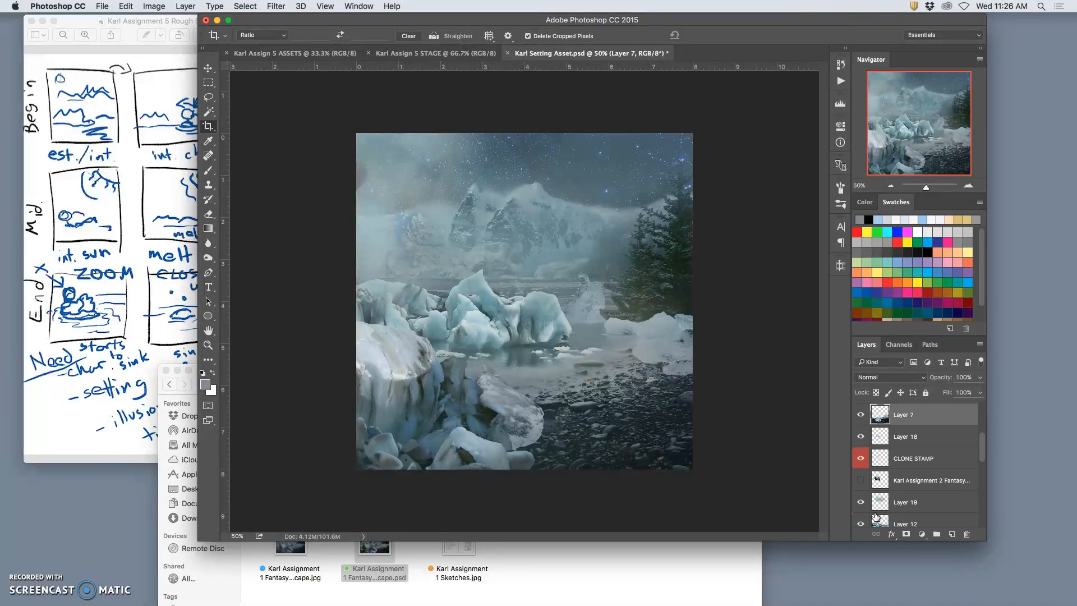
click(862, 464)
click(861, 462)
click(861, 480)
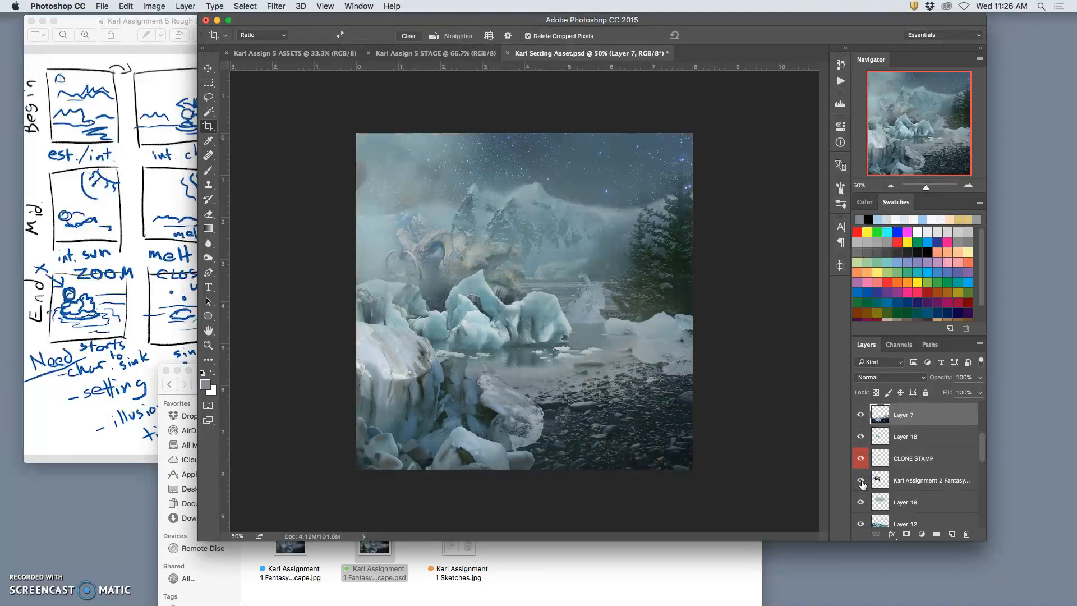
click(861, 502)
click(861, 502)
click(896, 480)
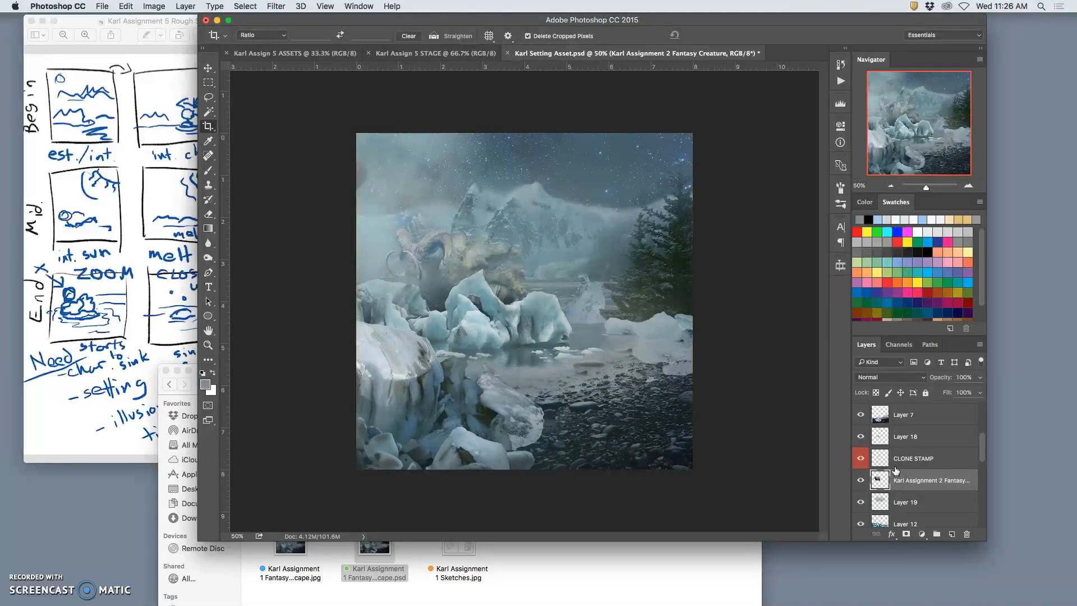
click(895, 463)
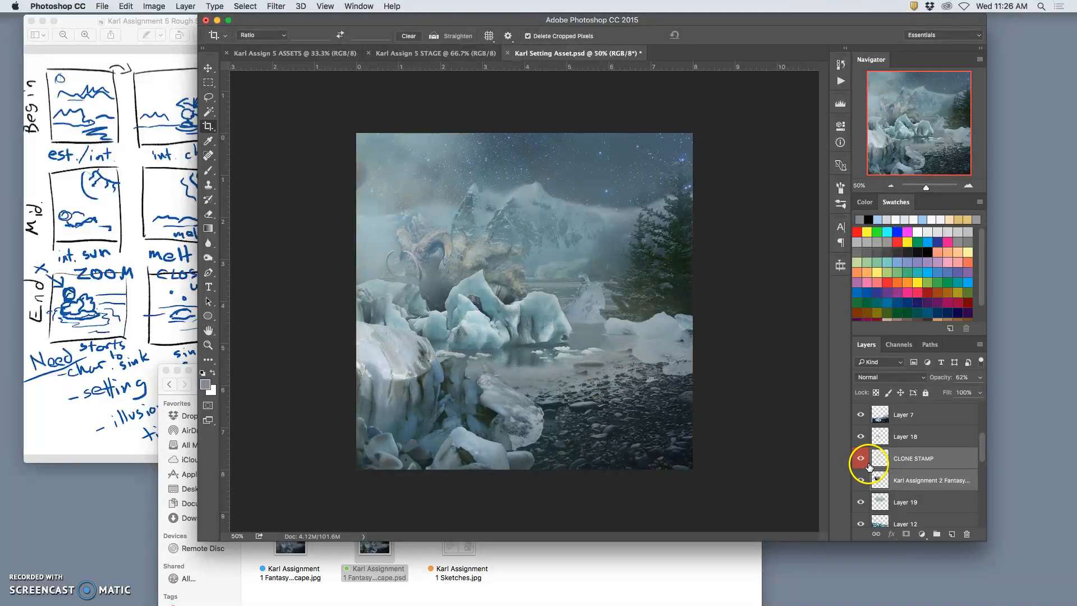
key(super+e)
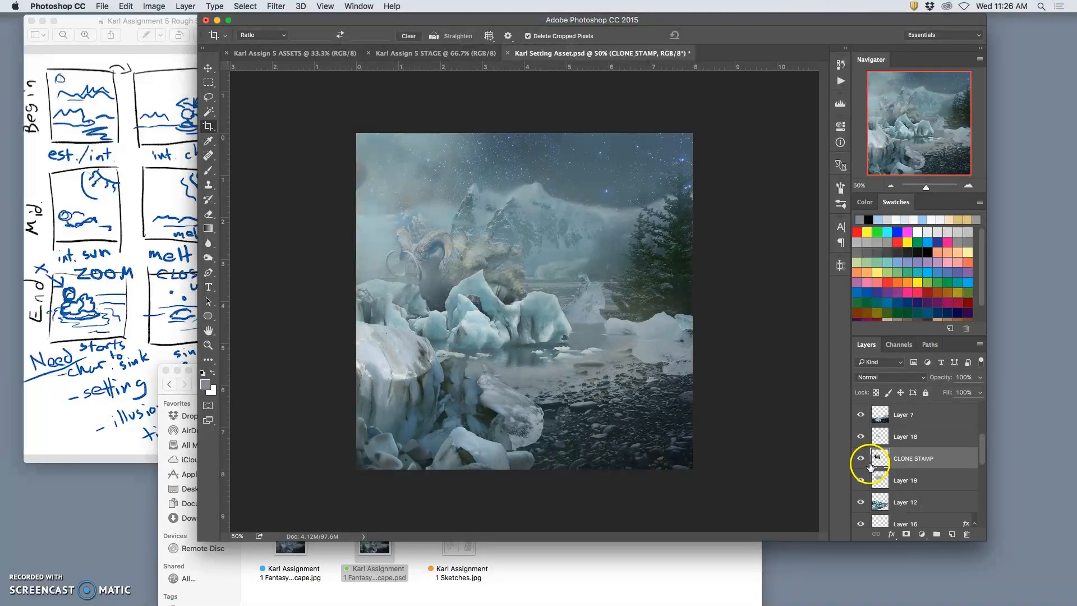
Toggle the merged CLONE STAMP layer, Layer 18, Layer 19 and Layer 12 to check how creature, mist and icebergs overlap.
click(860, 459)
click(860, 459)
click(861, 460)
click(860, 459)
click(861, 459)
click(860, 459)
click(860, 437)
click(859, 437)
click(860, 437)
click(860, 437)
click(860, 437)
click(860, 437)
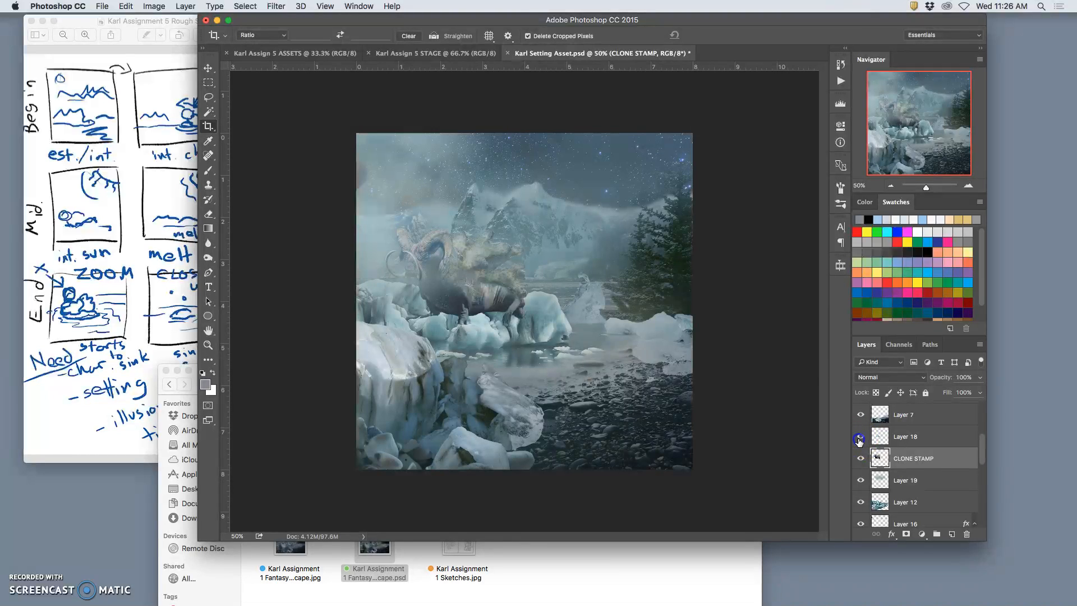
click(860, 482)
click(861, 481)
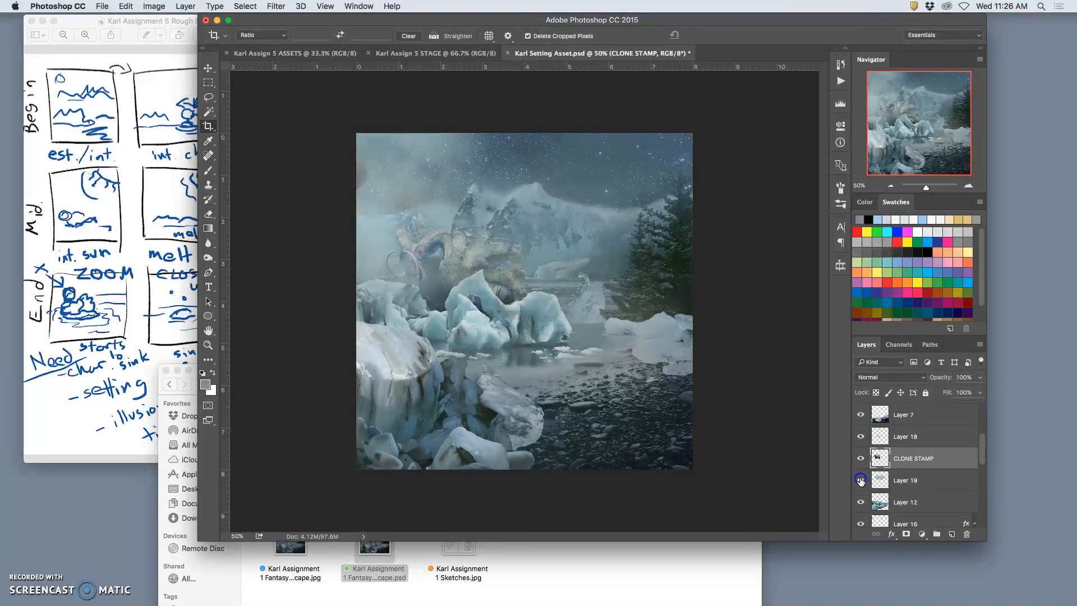
click(862, 502)
click(862, 503)
Turn off Auto-Select for the Move tool, and delete Layer 16 with its Color Overlay effect.
click(863, 525)
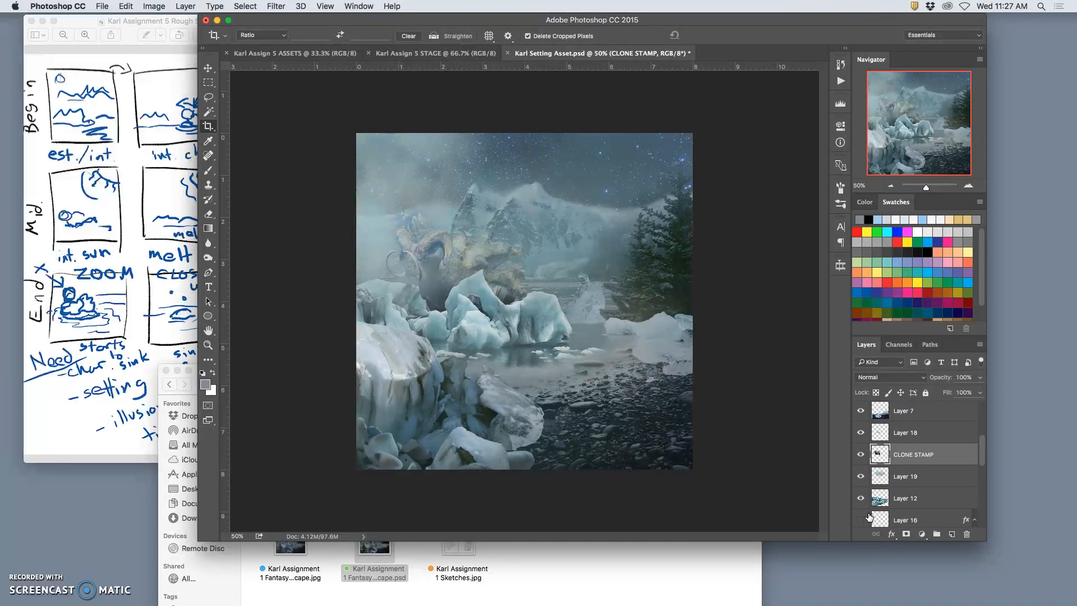
click(861, 512)
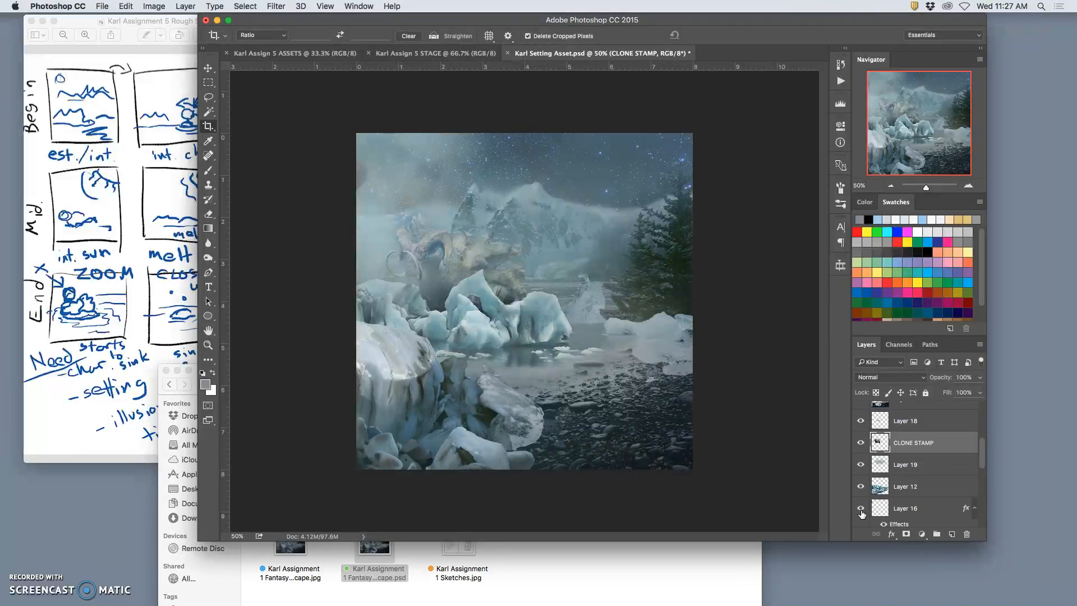
click(893, 506)
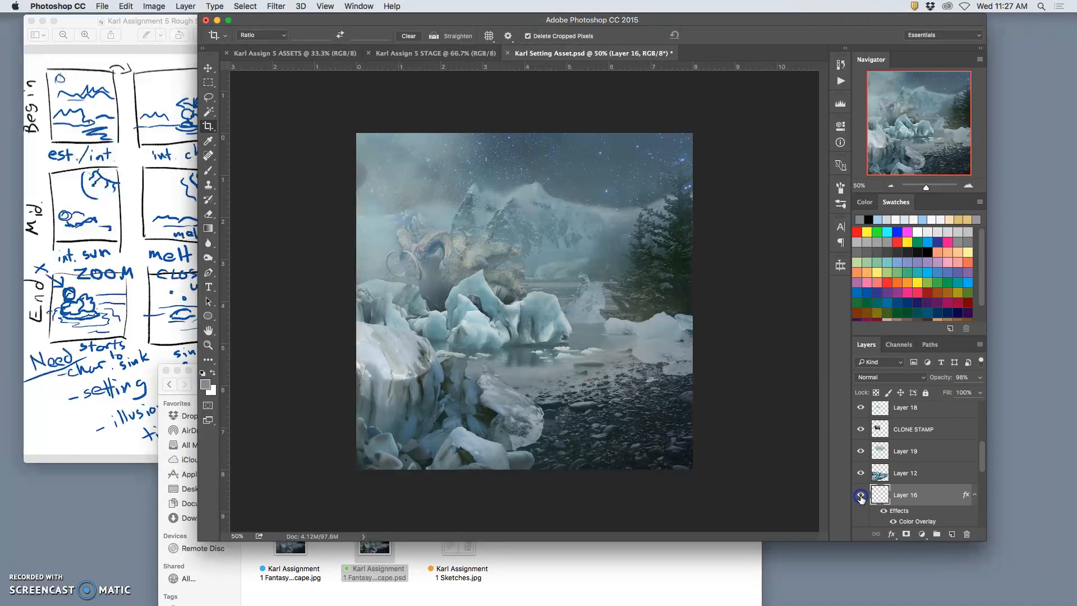
click(208, 68)
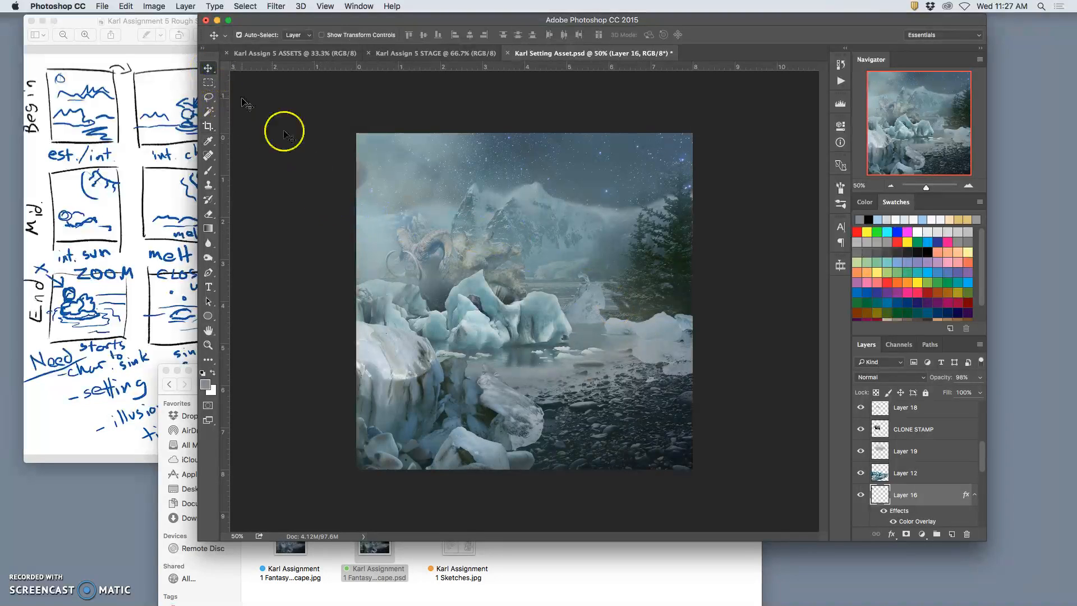
click(239, 34)
drag(376, 177, 416, 180)
key(Delete)
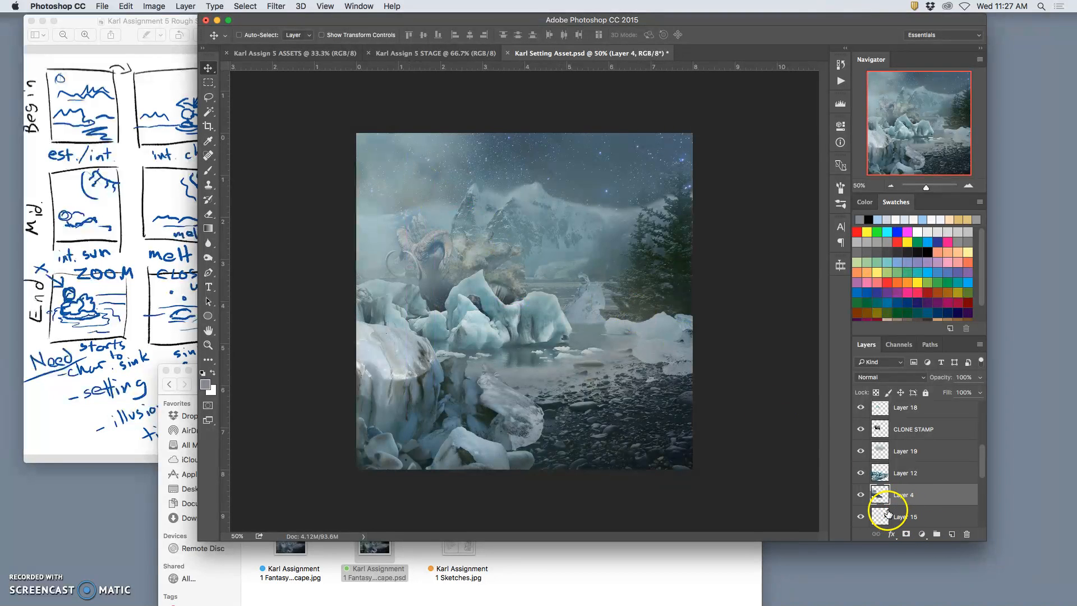
Toggle Layer 4, Layer 15 and Layer 10 to see which background elements they hold, and select Layer 15.
click(861, 496)
click(861, 496)
scroll(885, 513, down, 2)
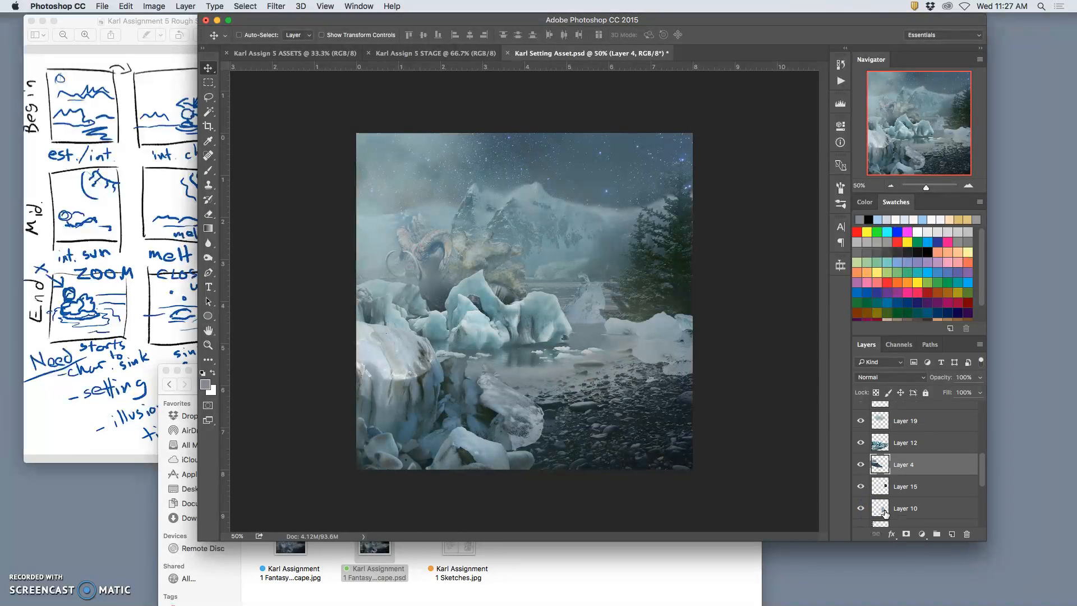
click(862, 485)
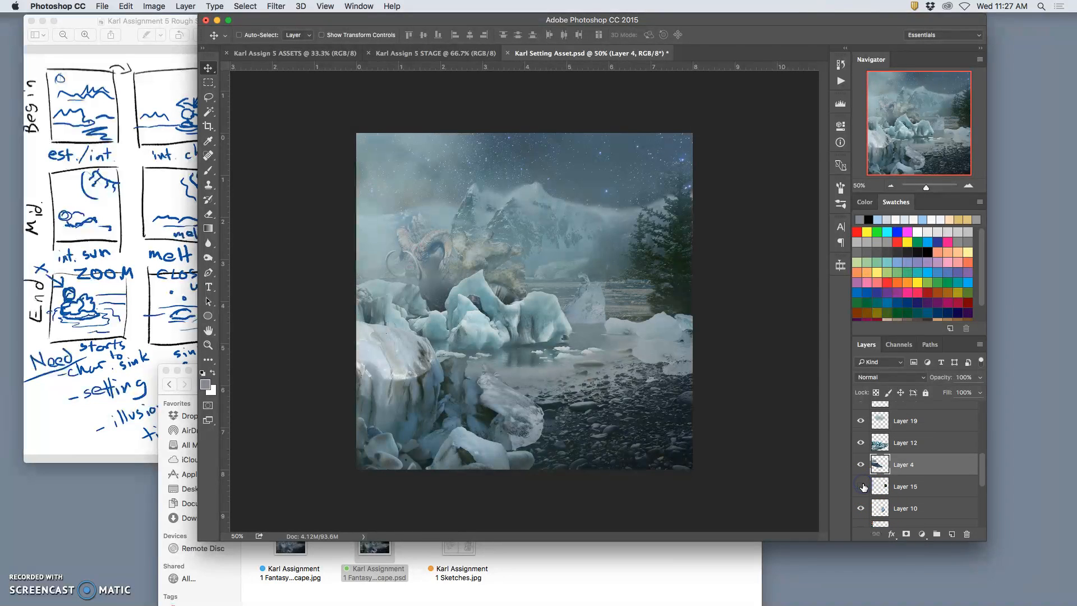
click(862, 487)
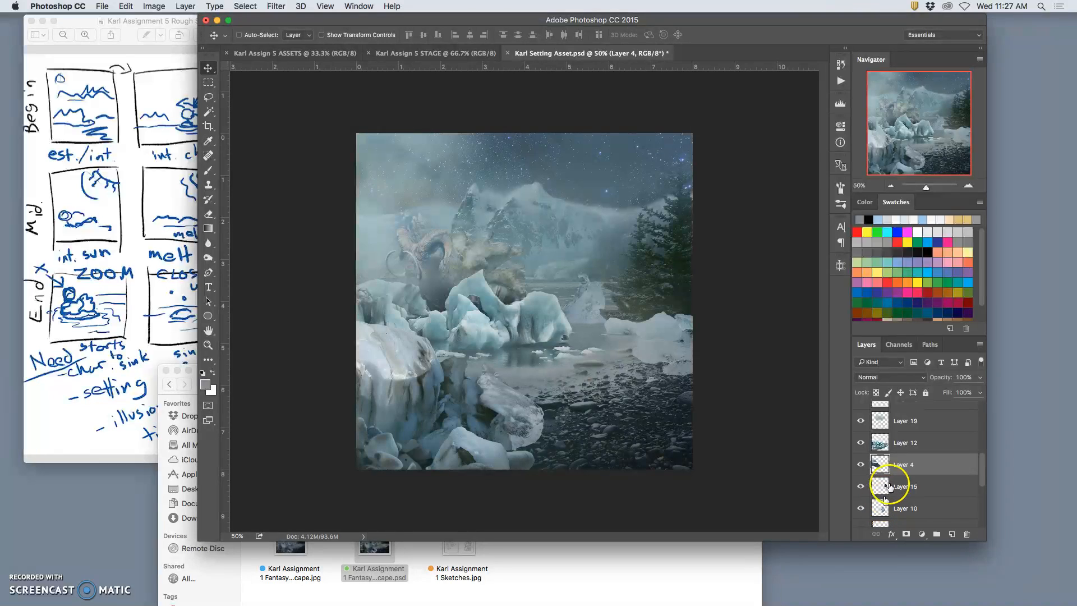
click(862, 464)
click(861, 464)
click(861, 486)
click(861, 486)
click(888, 487)
click(860, 508)
click(860, 508)
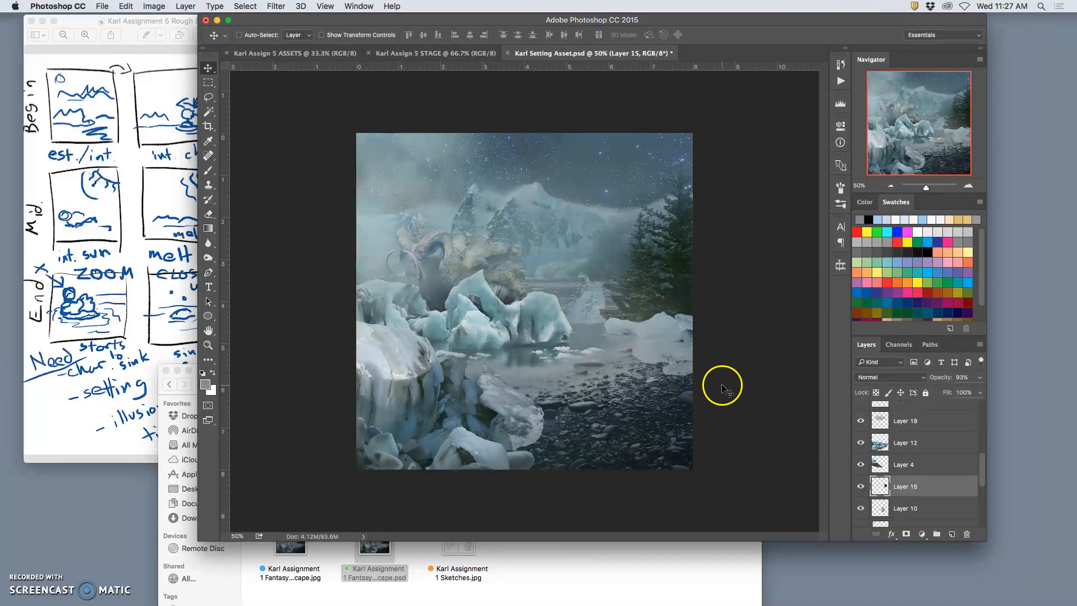
Examine the distant ice formation and the trees beside it up close, and return to the full scene.
key(super)
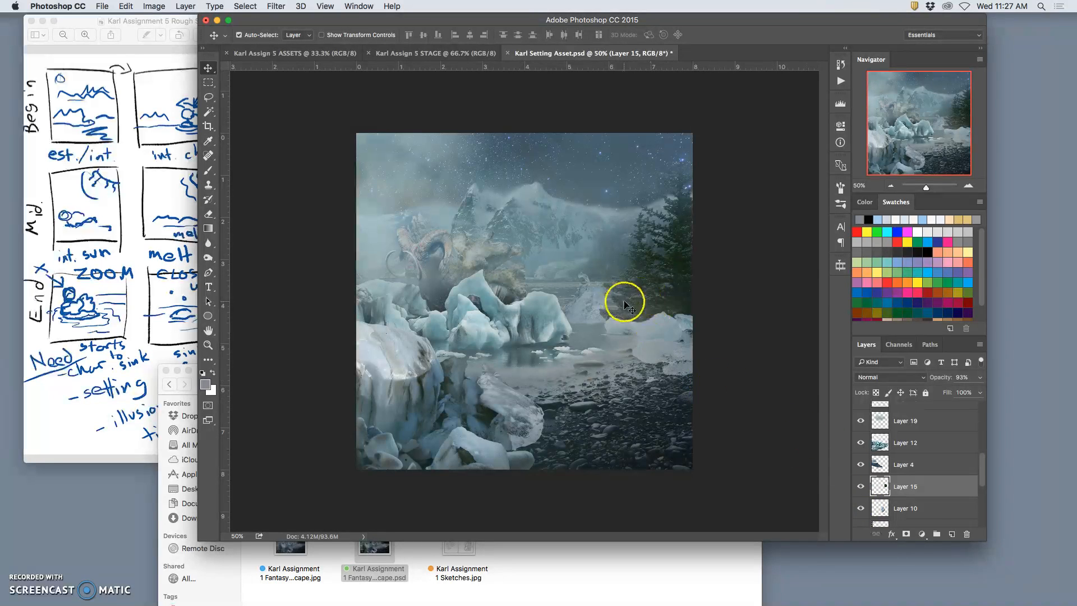
key(super+plus)
key(super+plus)
key(super+plus)
scroll(676, 338, right, 5)
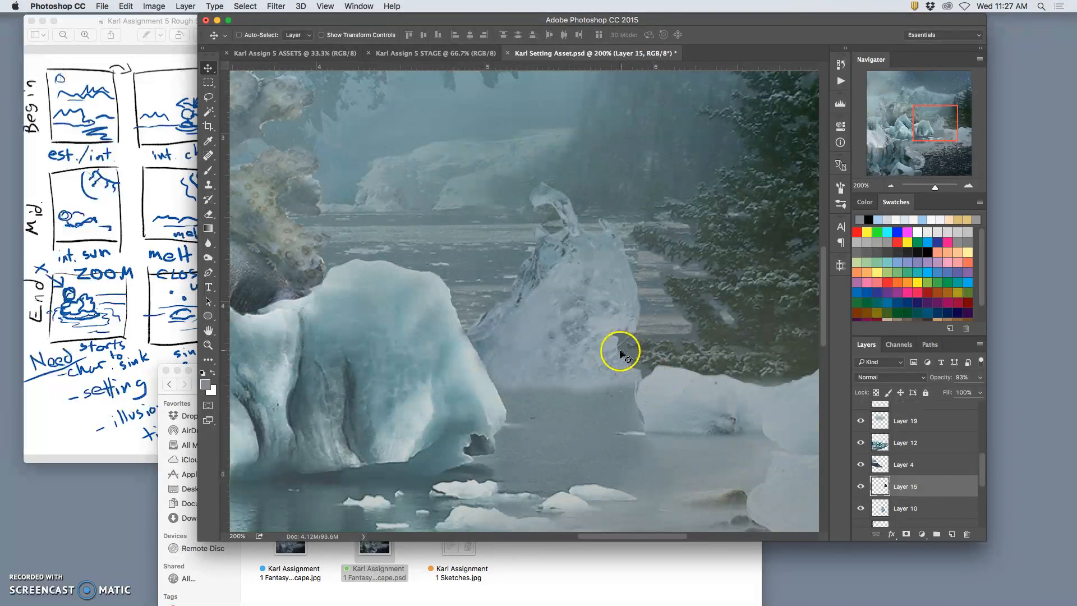
key(super+minus)
key(super+minus)
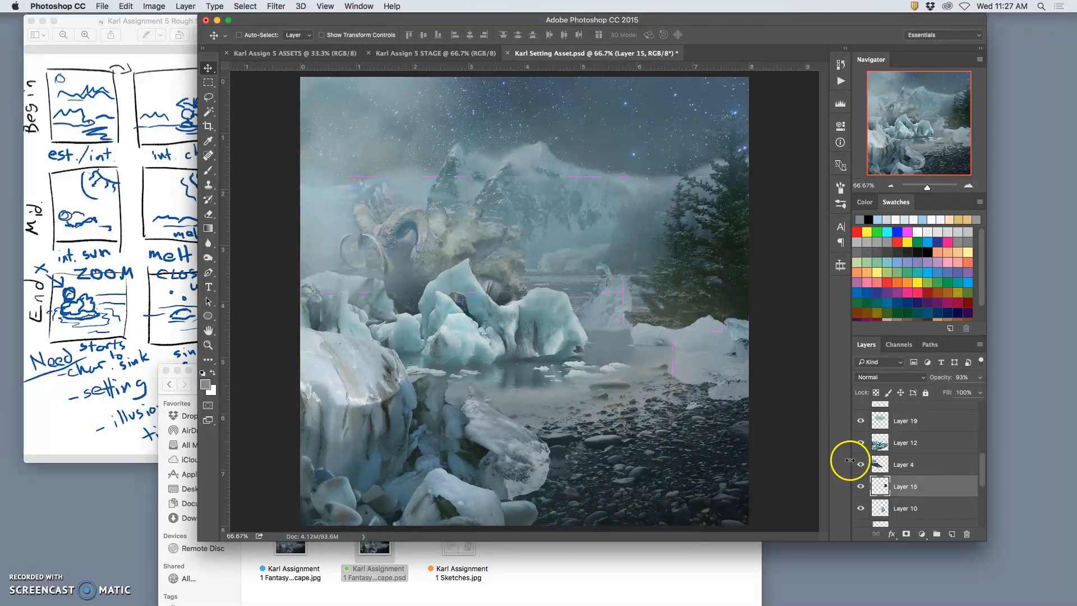
Toggle Layer 10 and the hidden Pixel Portrait layer to check their contents, and delete the Pixel Portrait layer.
click(862, 509)
click(862, 509)
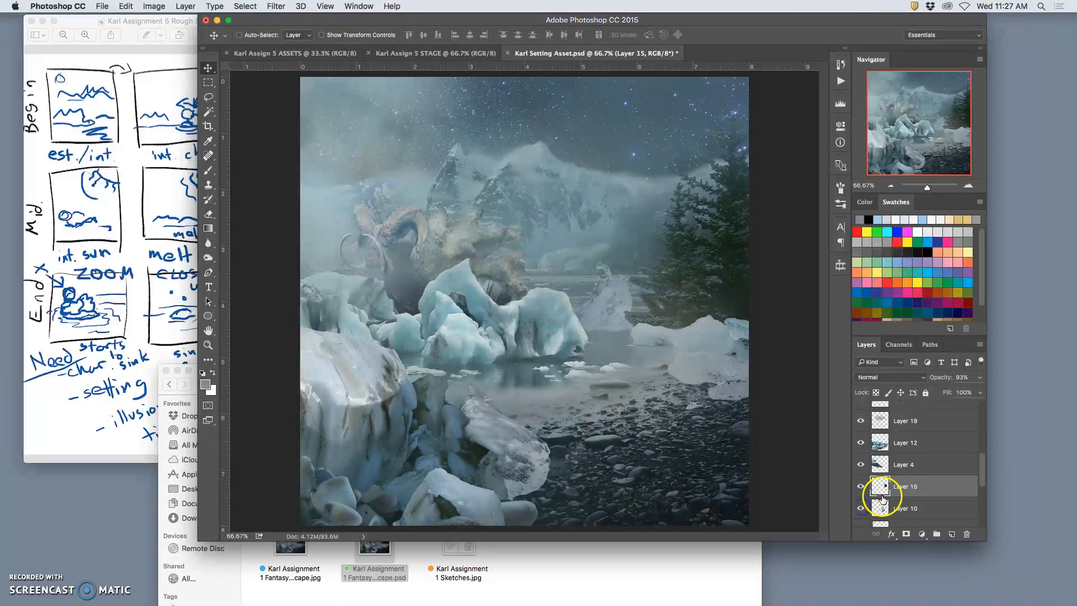
scroll(882, 499, down, 2)
click(862, 502)
click(863, 502)
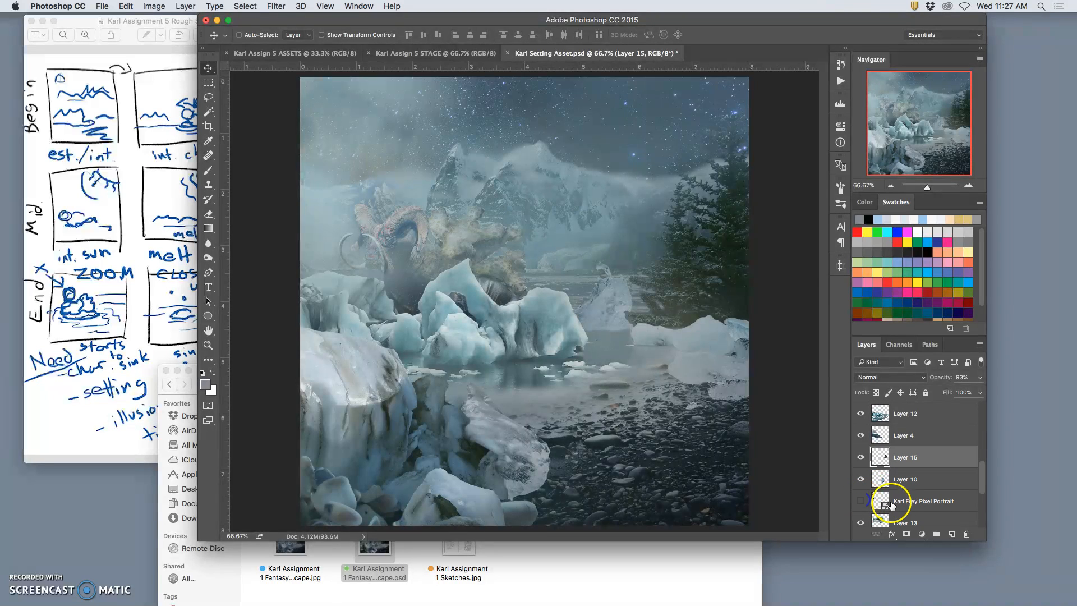
click(897, 504)
key(Delete)
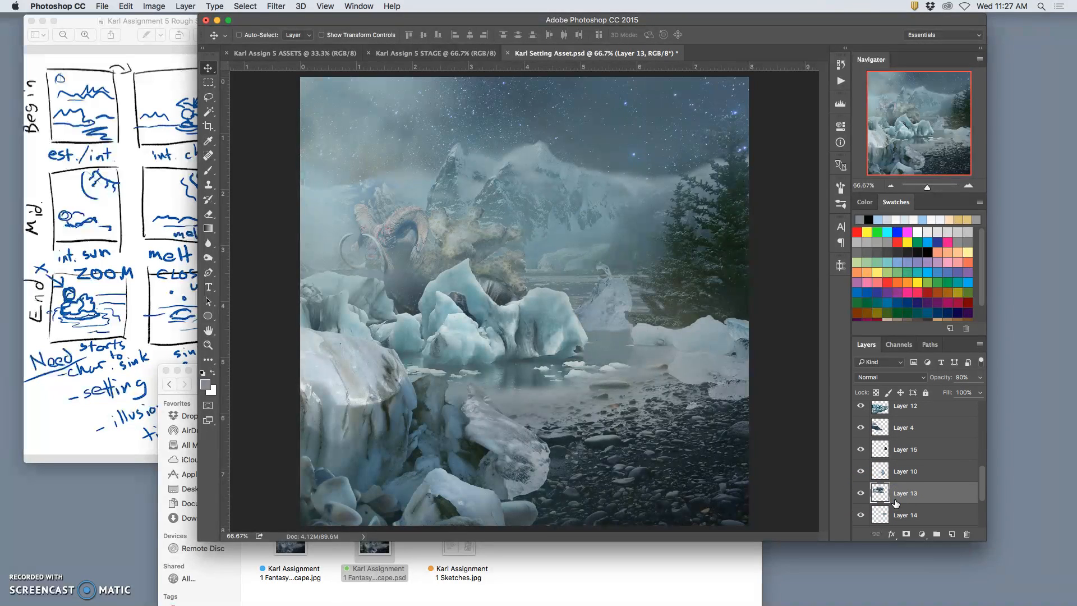
Toggle Layer 14, Layer 2 and Layer 5 at the base of the stack to identify their background elements.
click(862, 515)
click(862, 515)
scroll(908, 499, down, 3)
click(862, 484)
click(862, 484)
click(862, 505)
click(863, 505)
scroll(863, 508, down, 2)
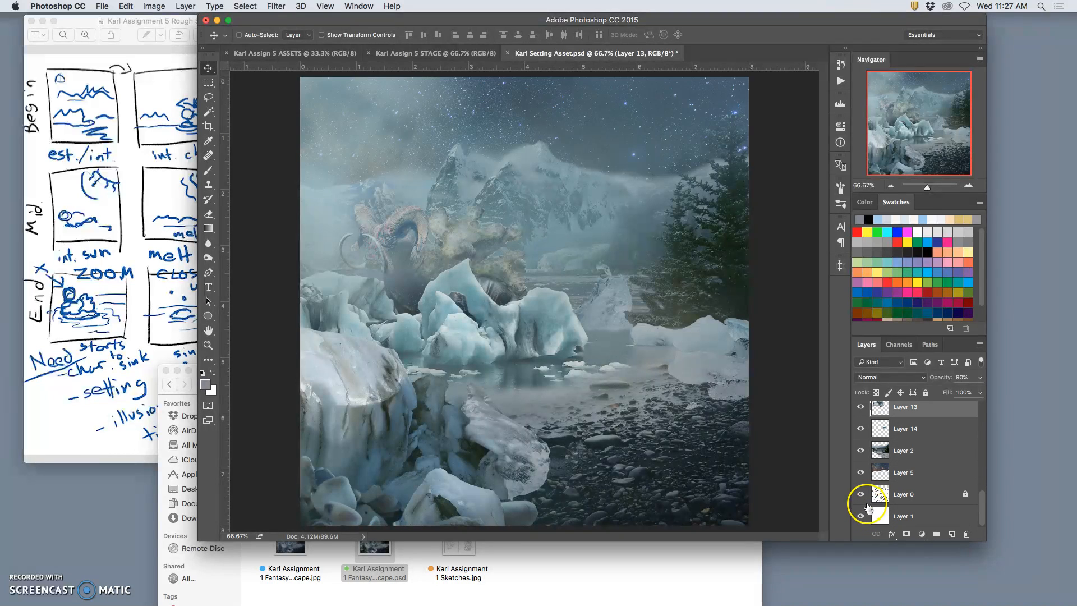
click(860, 473)
click(859, 475)
Unlock and delete Layer 0, and select the white Layer 1 beneath the scene.
click(903, 494)
click(925, 393)
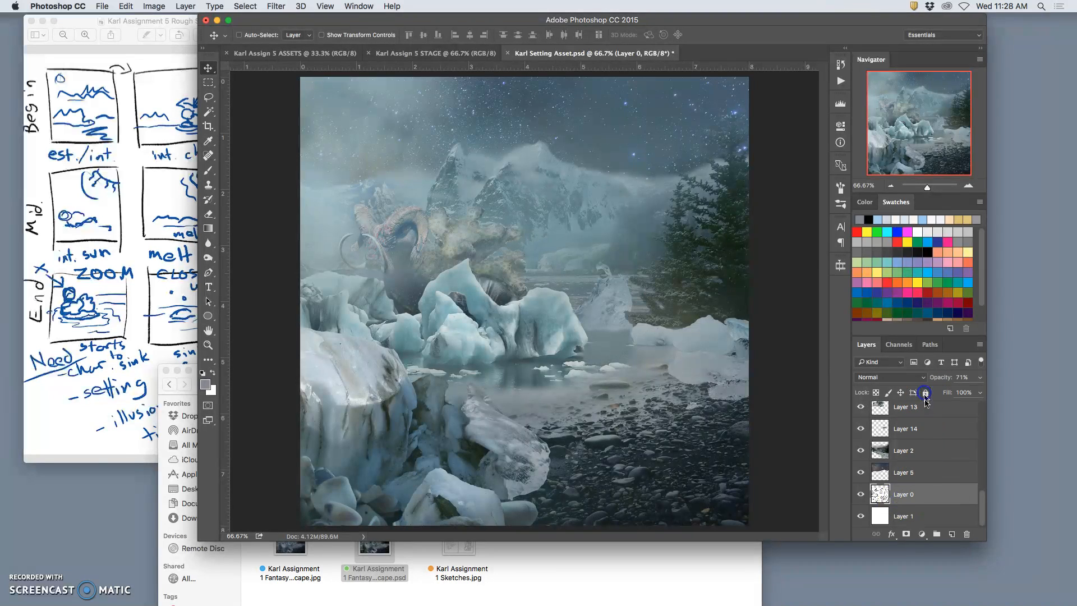
key(BackSpace)
click(901, 516)
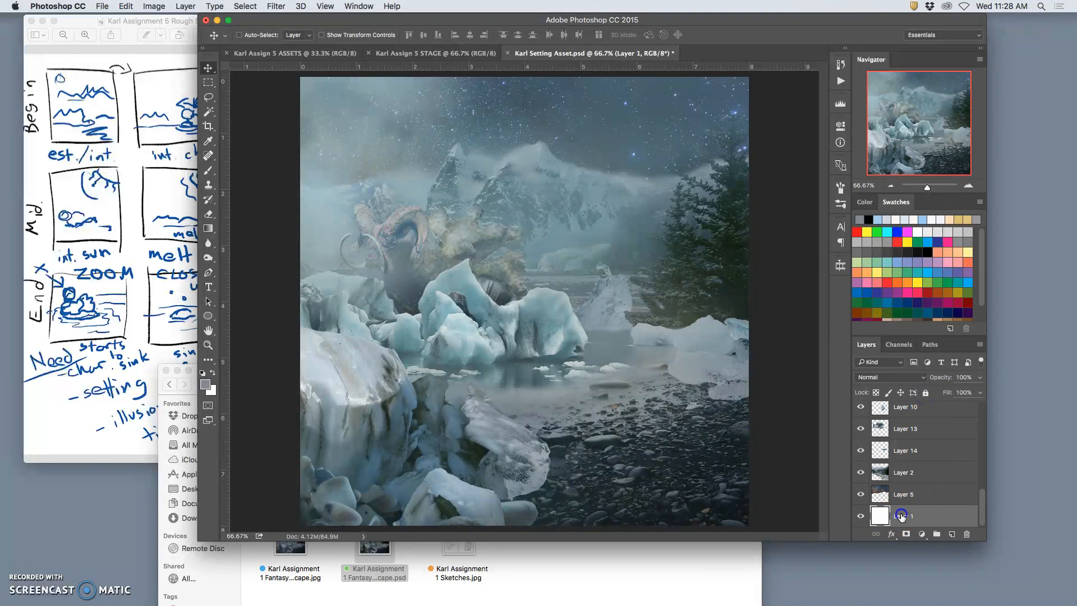
Toggle Layer 5 repeatedly to examine how much of the starry sky it contributes to the scene.
drag(926, 521, 891, 506)
click(861, 493)
click(861, 494)
click(860, 493)
click(861, 494)
click(861, 493)
click(861, 493)
click(861, 494)
click(861, 494)
click(861, 494)
click(861, 493)
click(861, 493)
click(861, 493)
click(860, 493)
click(860, 493)
click(862, 495)
click(862, 494)
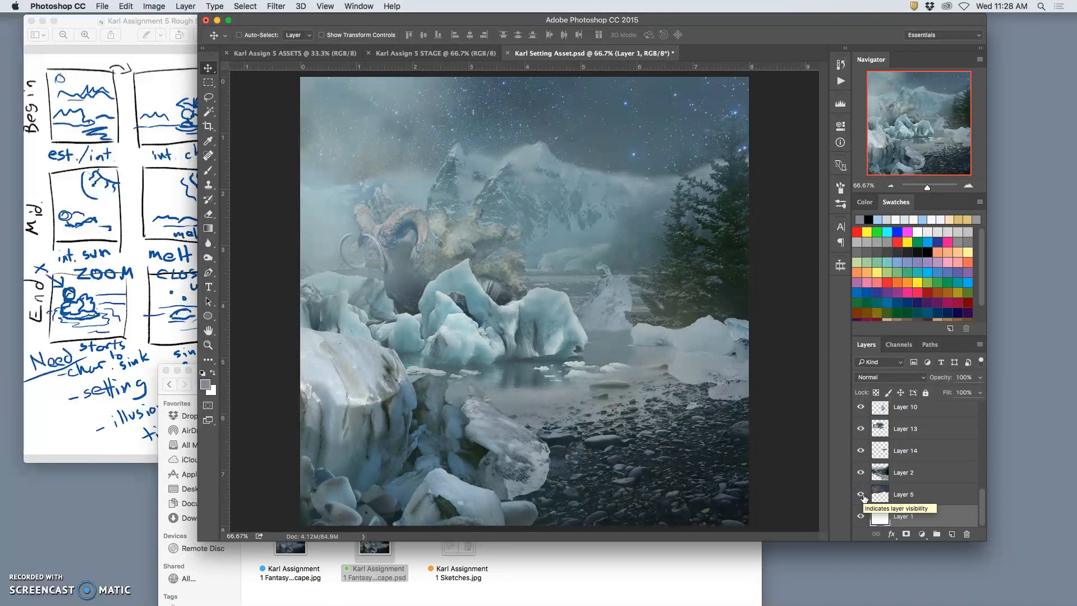
Free-transform the starry sky on Layer 5, stretching it horizontally to about 168% beyond the canvas's right edge.
click(936, 495)
key(ctrl+t)
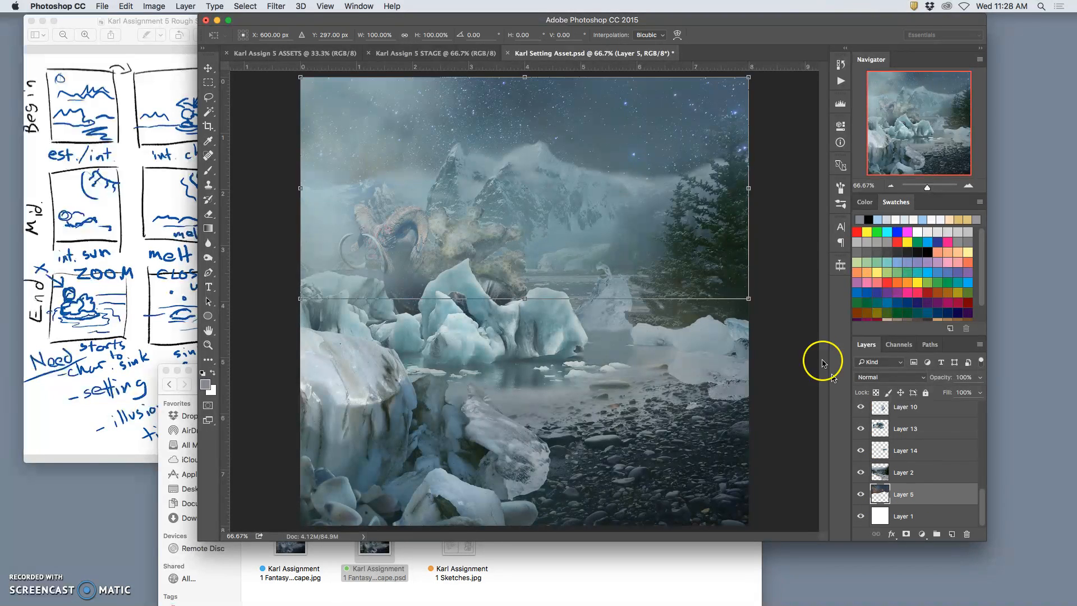
drag(747, 188, 1052, 189)
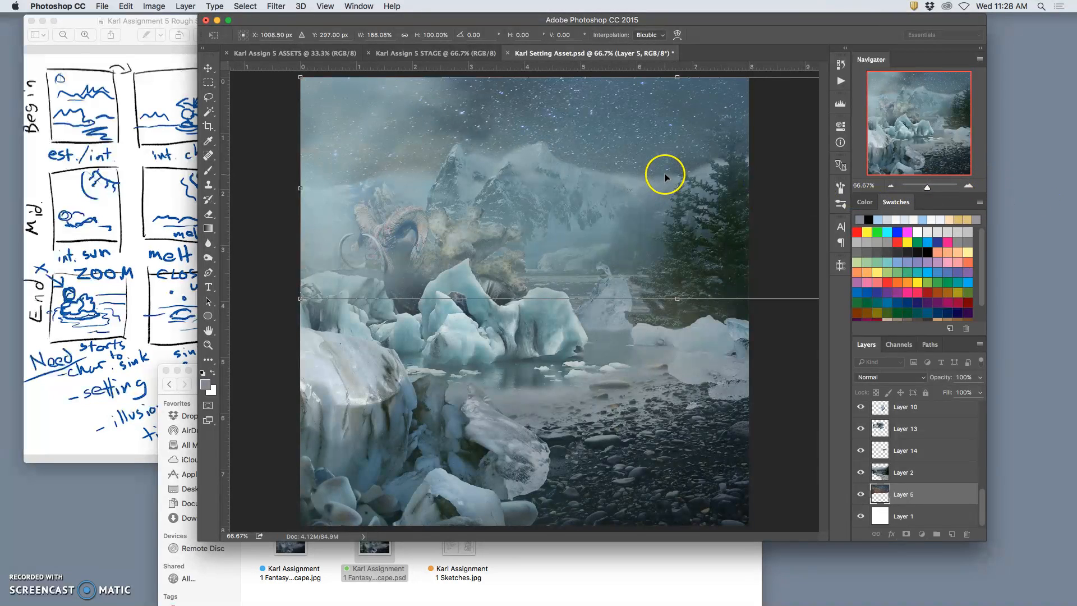
key(Return)
Try shifting the stretched sky to the left, and step back to the state before the sky was stretched.
drag(654, 155, 648, 149)
drag(645, 146, 637, 146)
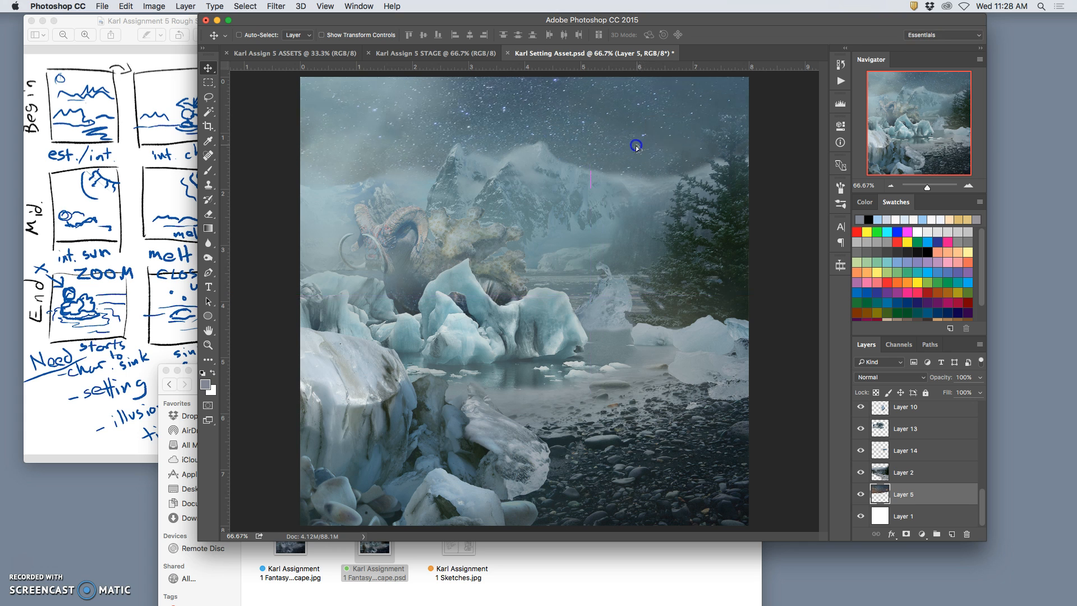
key(super+alt+z)
key(super+alt+z)
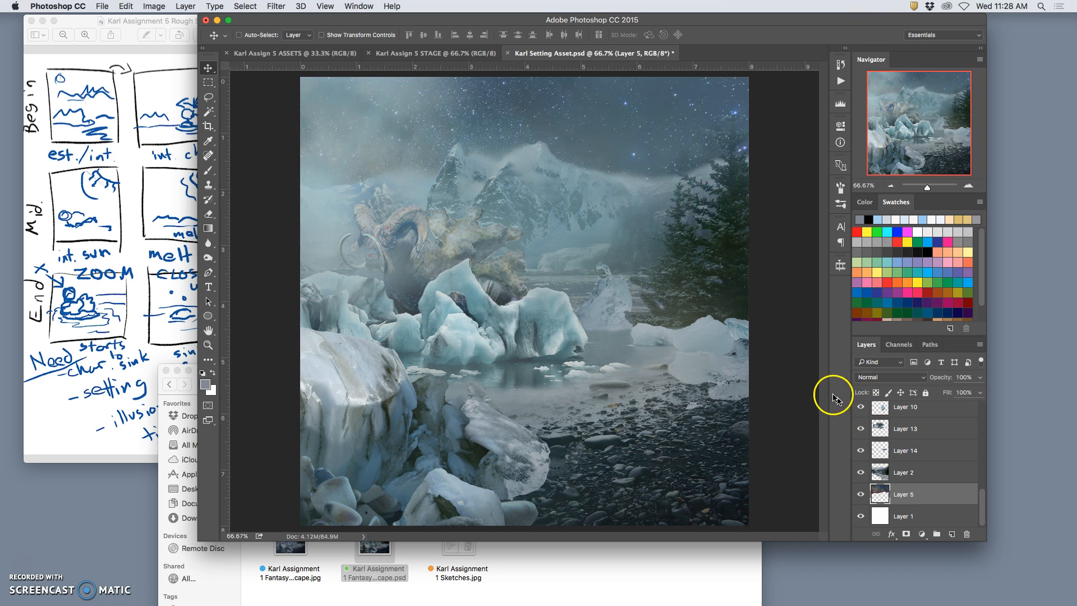
Restore the stretched sky by returning to the Free Transform state in the history.
click(839, 63)
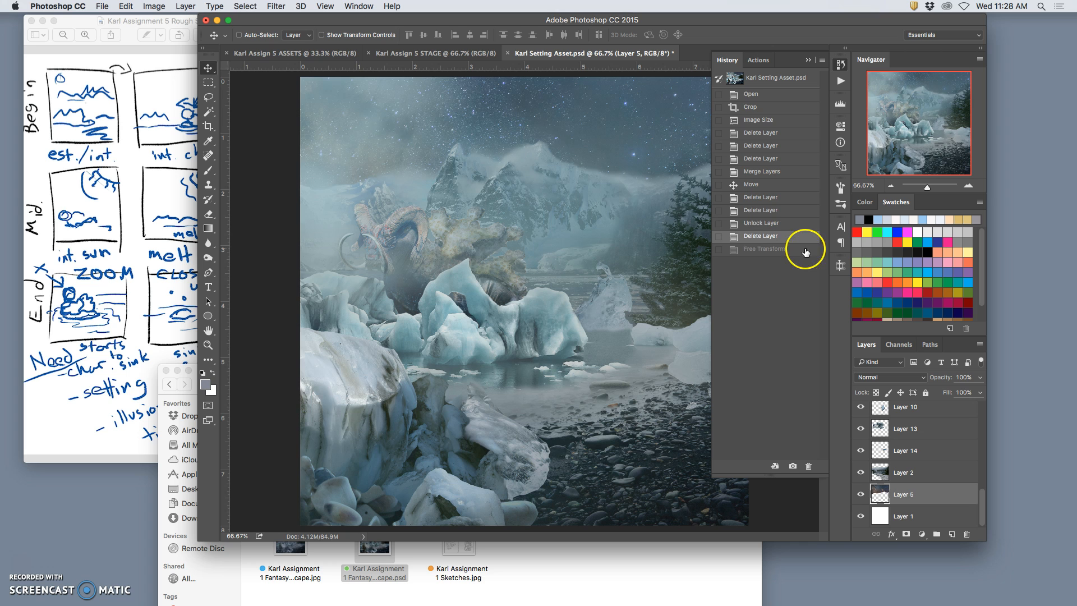
click(770, 224)
click(765, 247)
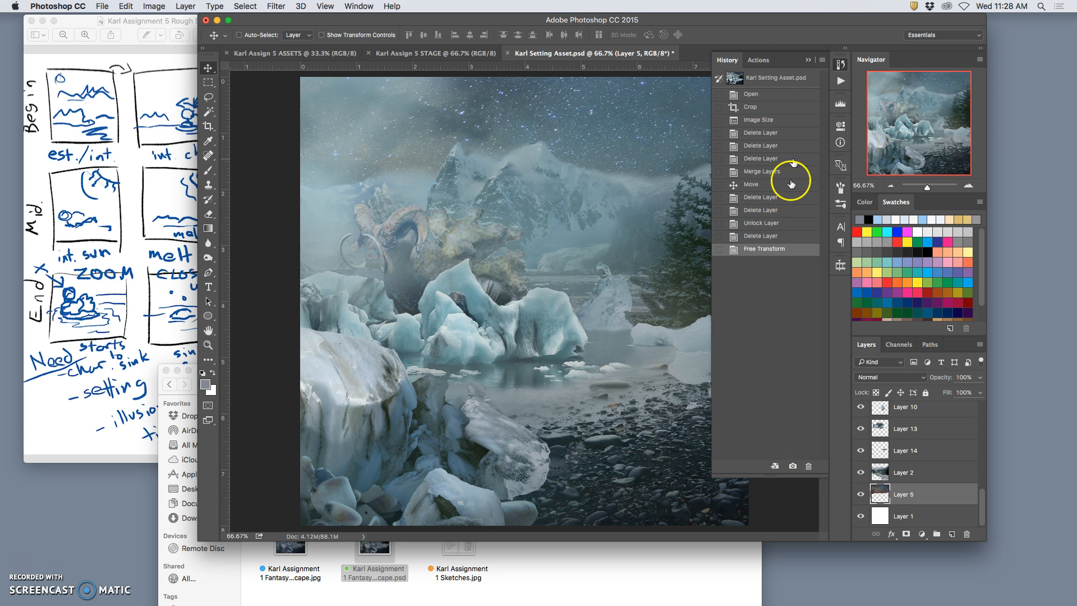
click(808, 59)
Toggle Layer 2 and Layer 14 to check which parts of the landscape sit in front of the sky.
click(860, 473)
click(861, 473)
click(860, 473)
click(861, 473)
click(861, 450)
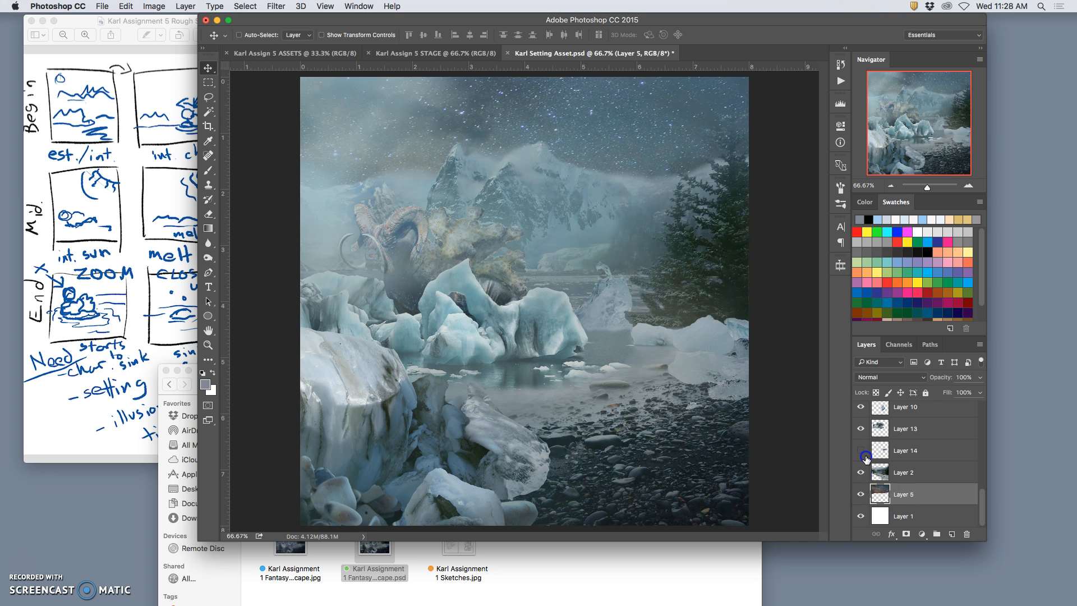
click(861, 451)
Select Layer 2 through Layer 4, including Layers 14, 13, 10 and 15, and merge them into one landscape layer.
click(911, 472)
scroll(912, 475, up, 3)
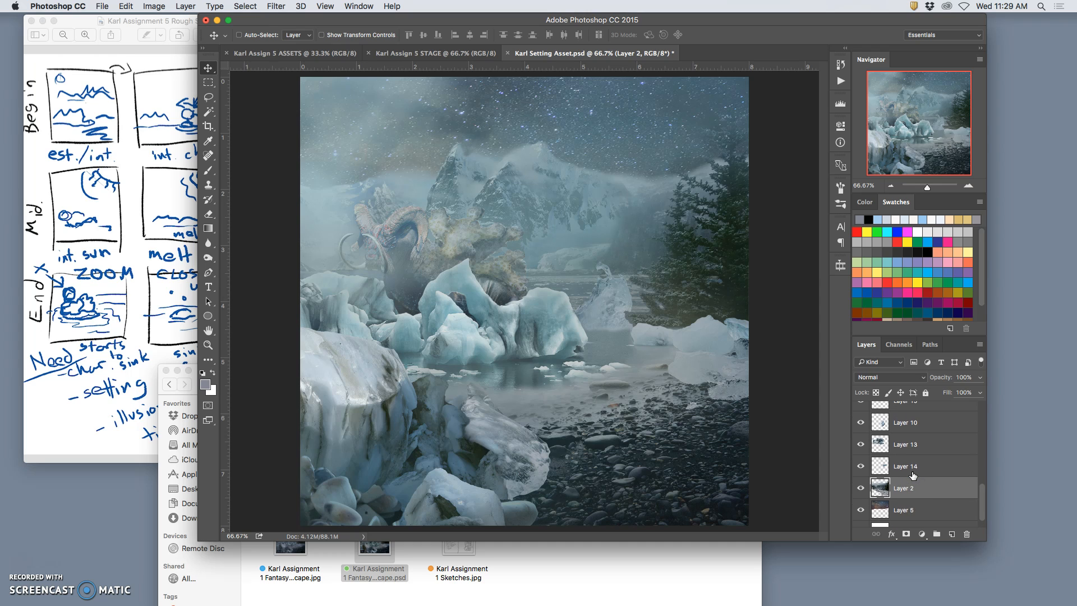
scroll(912, 474, up, 2)
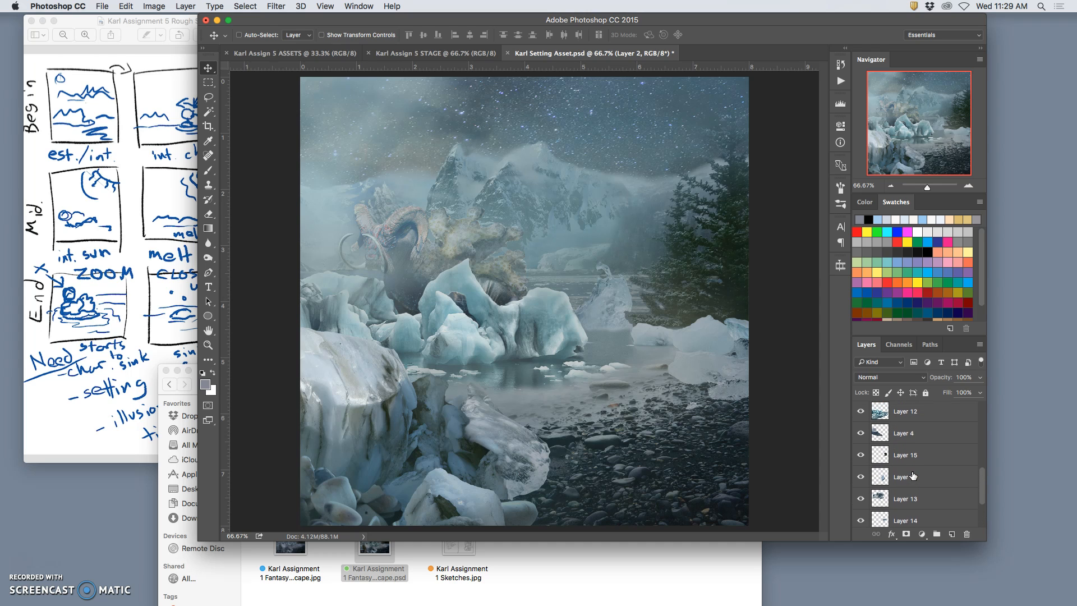
scroll(912, 474, up, 3)
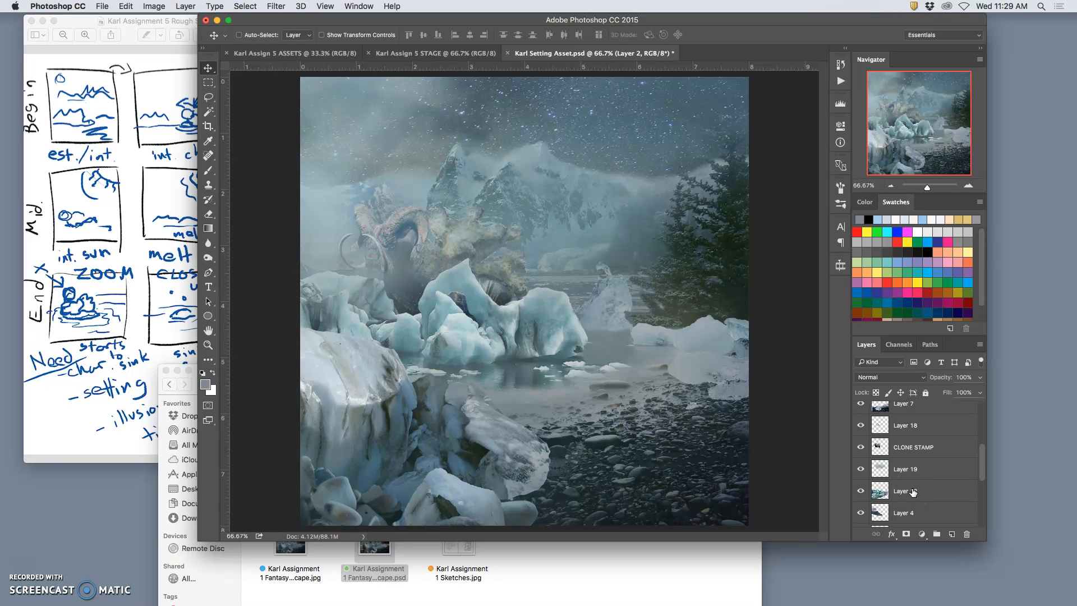
shift+click(898, 513)
scroll(903, 509, down, 3)
scroll(905, 508, down, 1)
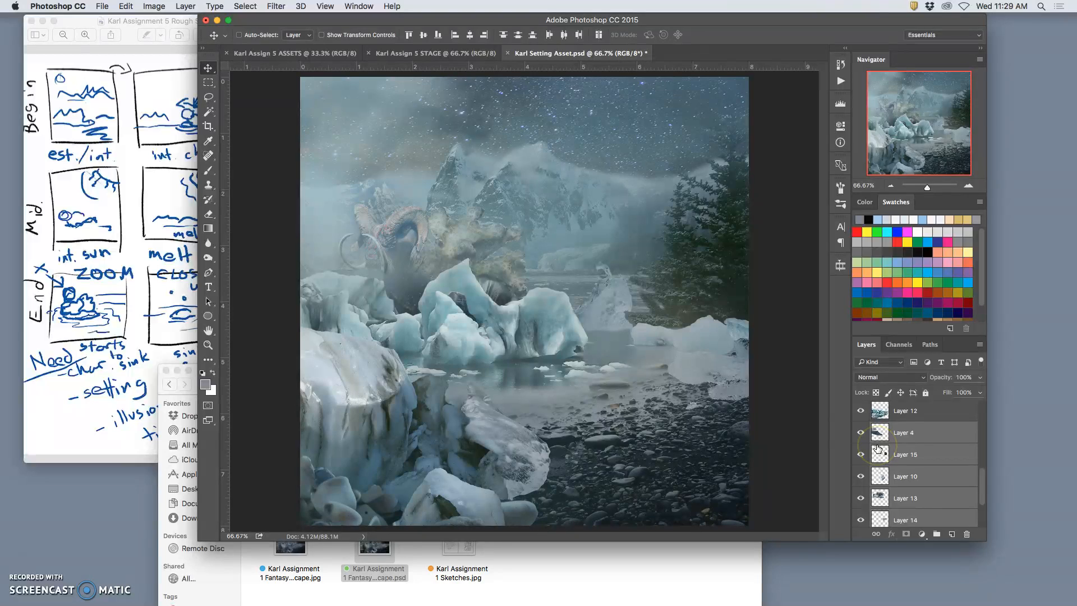
click(185, 7)
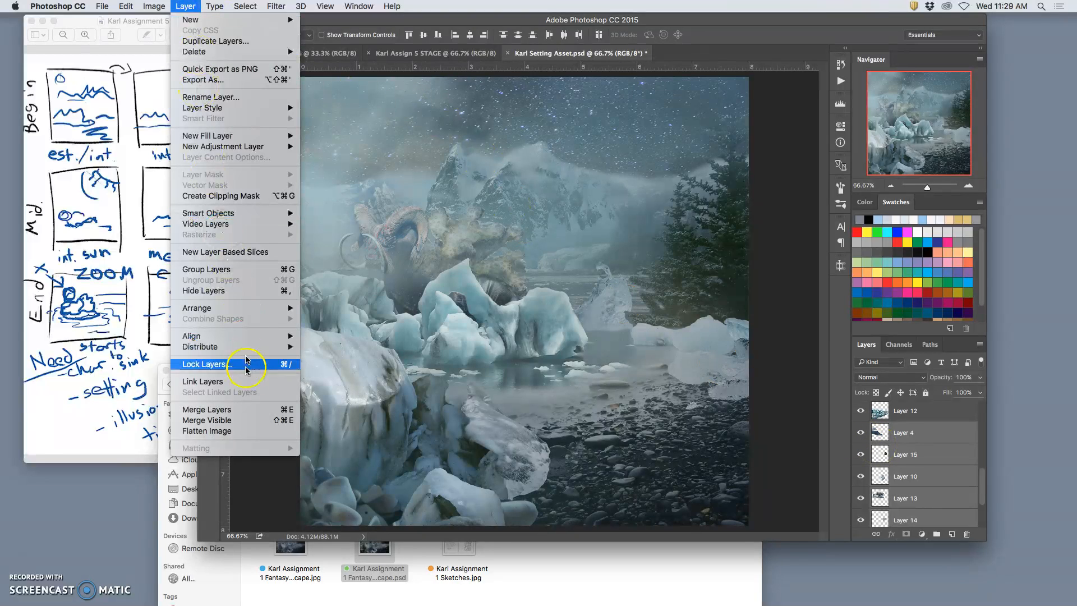
click(247, 410)
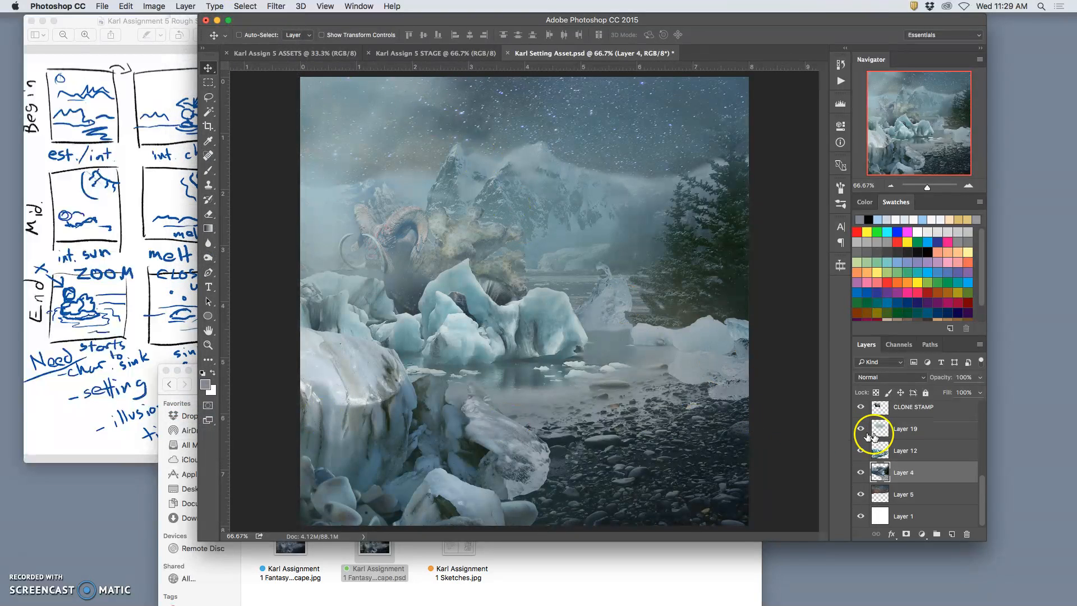
Toggle the merged Layer 4 and the icebergs on Layer 12 to check what each holds.
click(861, 472)
click(862, 472)
click(861, 473)
click(861, 473)
click(862, 472)
click(861, 472)
click(862, 472)
click(861, 472)
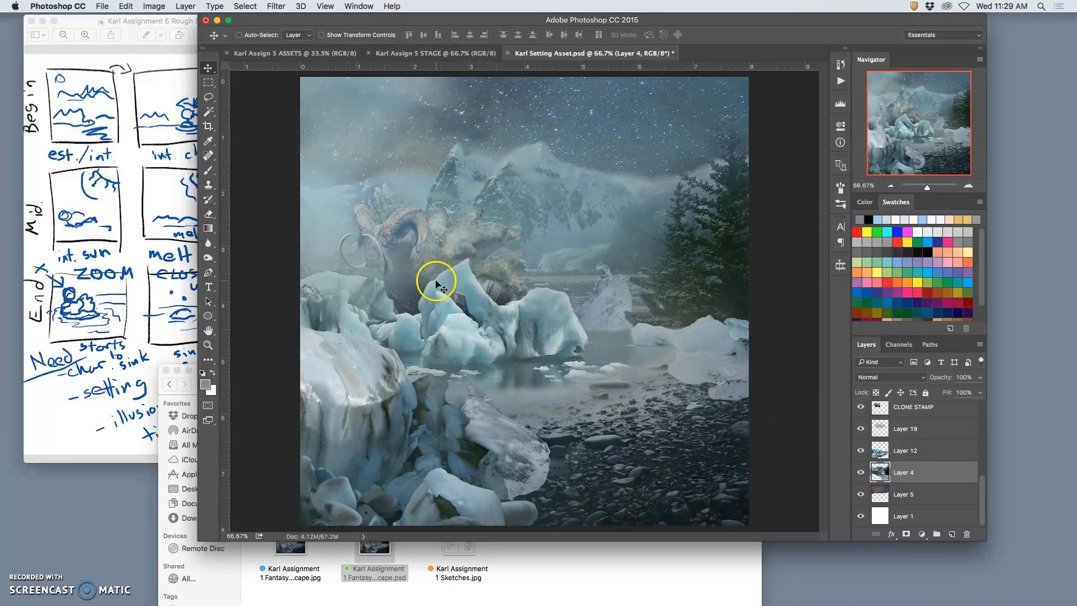
click(867, 452)
click(867, 452)
click(864, 473)
click(864, 473)
click(864, 472)
click(863, 473)
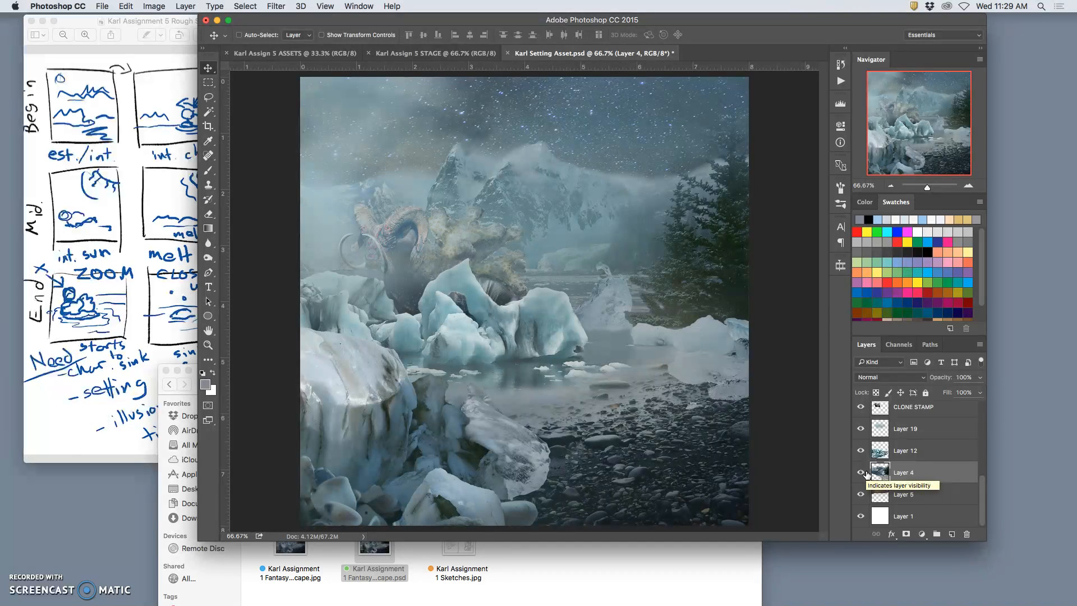
click(867, 473)
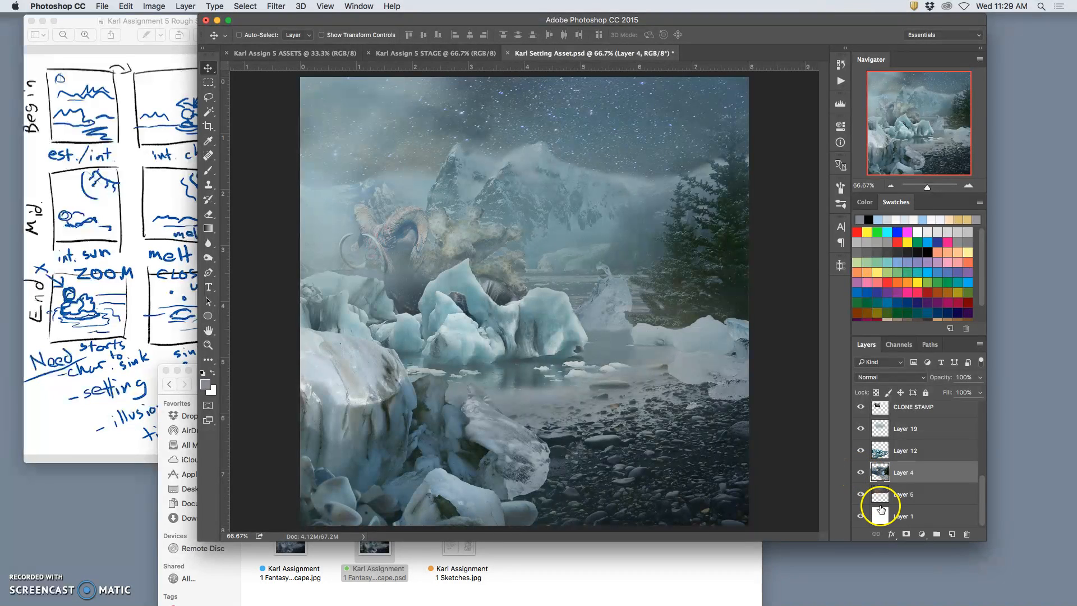
Toggle Layer 5, Layer 4 and especially Layer 12 to compare the sky, landscape and iceberg elements.
click(862, 495)
click(862, 494)
click(862, 472)
click(862, 473)
click(861, 451)
click(861, 450)
click(862, 450)
click(862, 451)
click(862, 451)
click(862, 451)
click(862, 451)
click(862, 451)
click(862, 451)
click(861, 451)
click(862, 451)
click(862, 451)
click(862, 451)
click(862, 451)
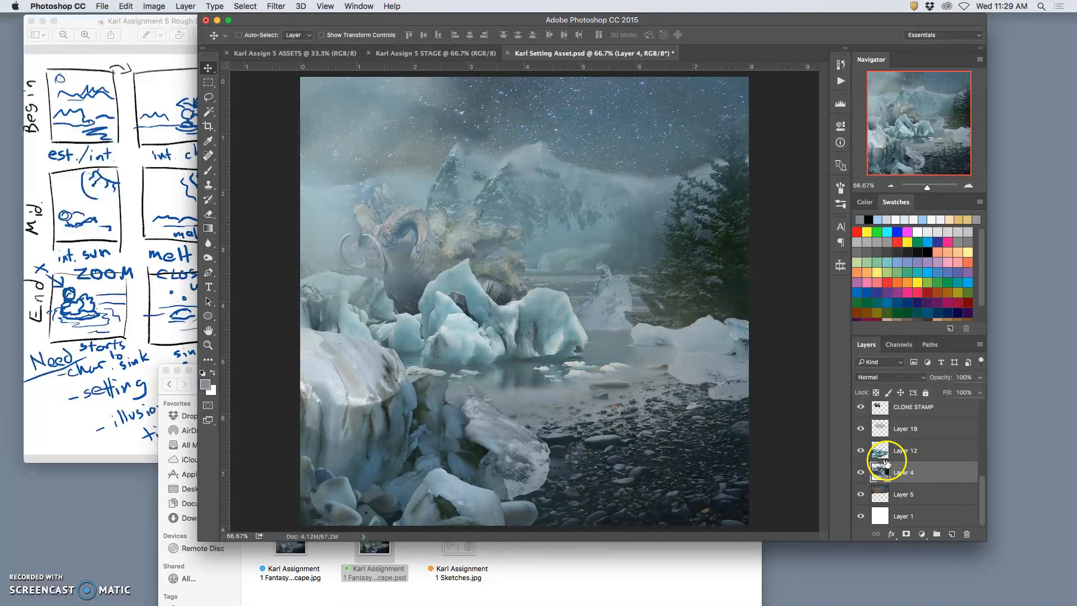
click(860, 452)
click(860, 451)
Toggle Layer 19 to check its contribution to the scene, and select that layer.
click(860, 430)
click(860, 430)
click(860, 430)
click(860, 430)
click(903, 429)
Open the color label options for the CLONE STAMP layer that holds the creature.
scroll(903, 429, up, 1)
click(862, 430)
click(862, 430)
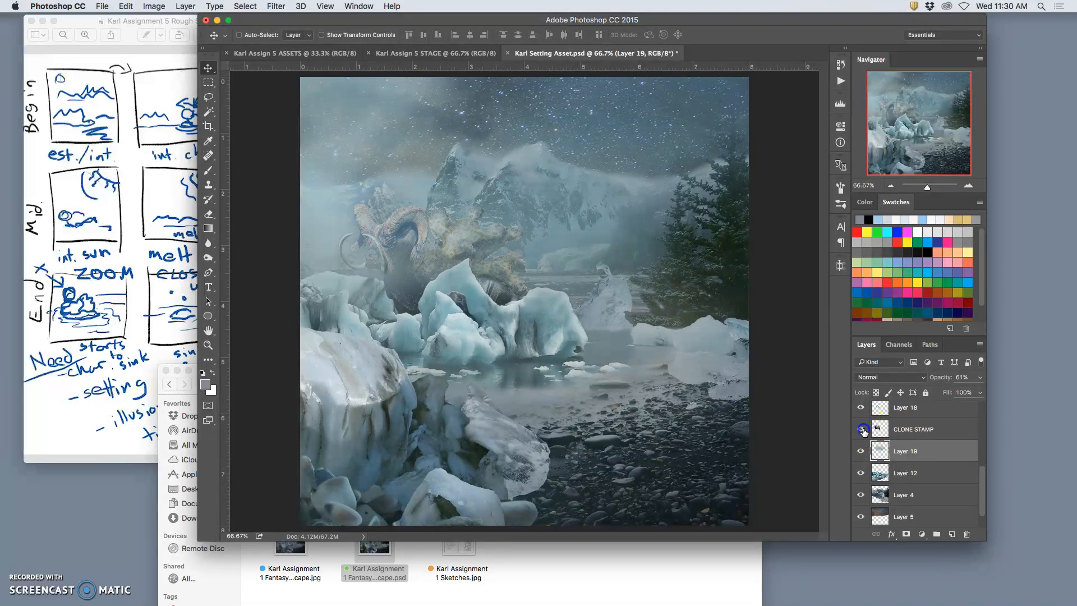
right_click(864, 429)
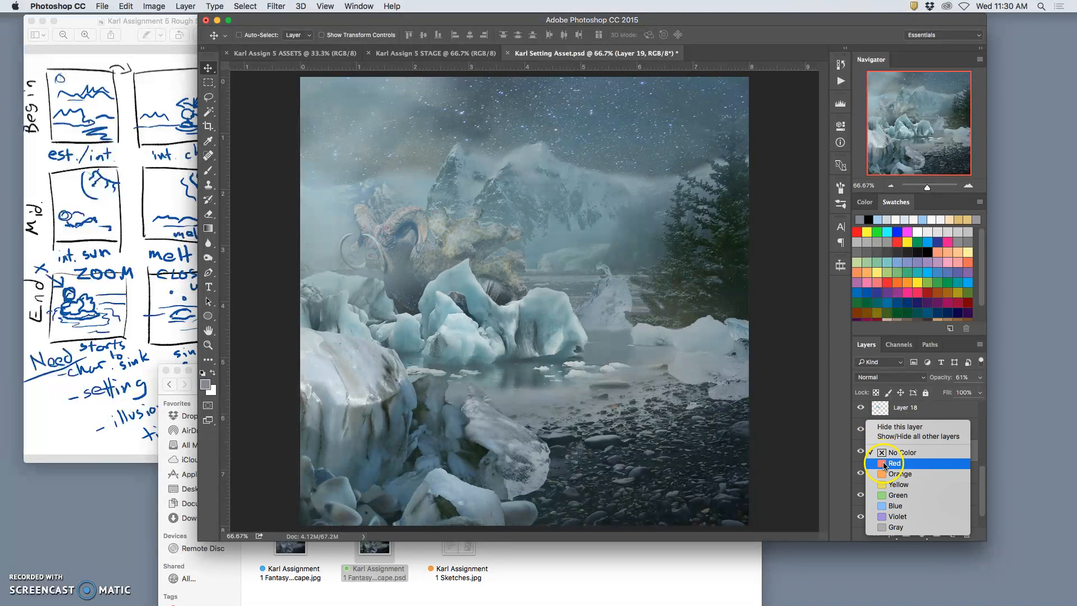